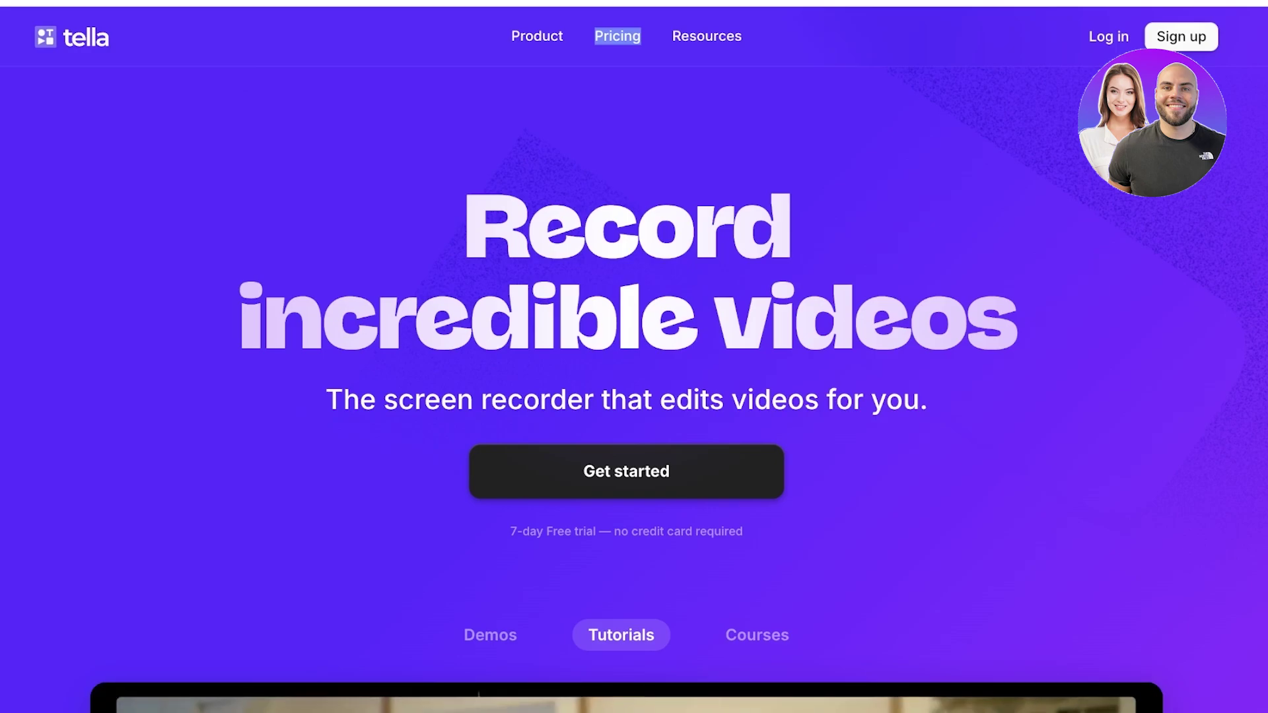
Examine the Tella homepage sections on recording, effortless editing, AI video editing and publishing.
scroll(634, 397, "down", 8)
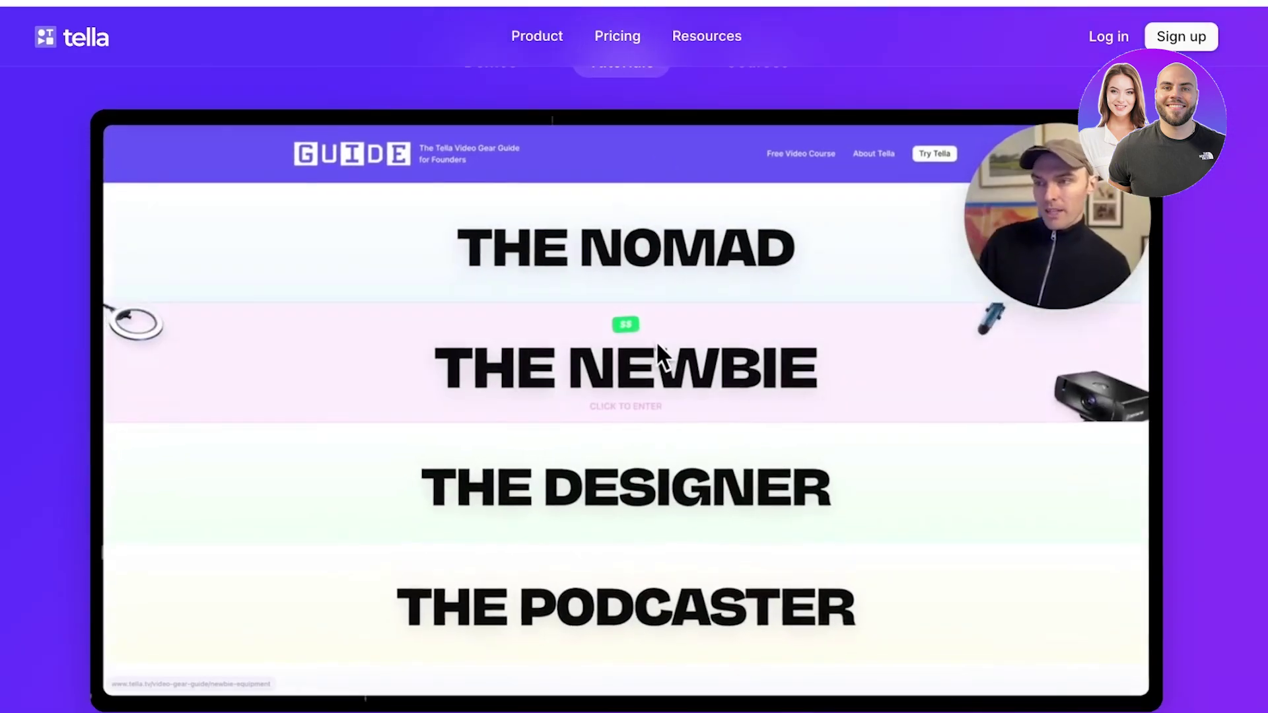
scroll(633, 357, "down", 14)
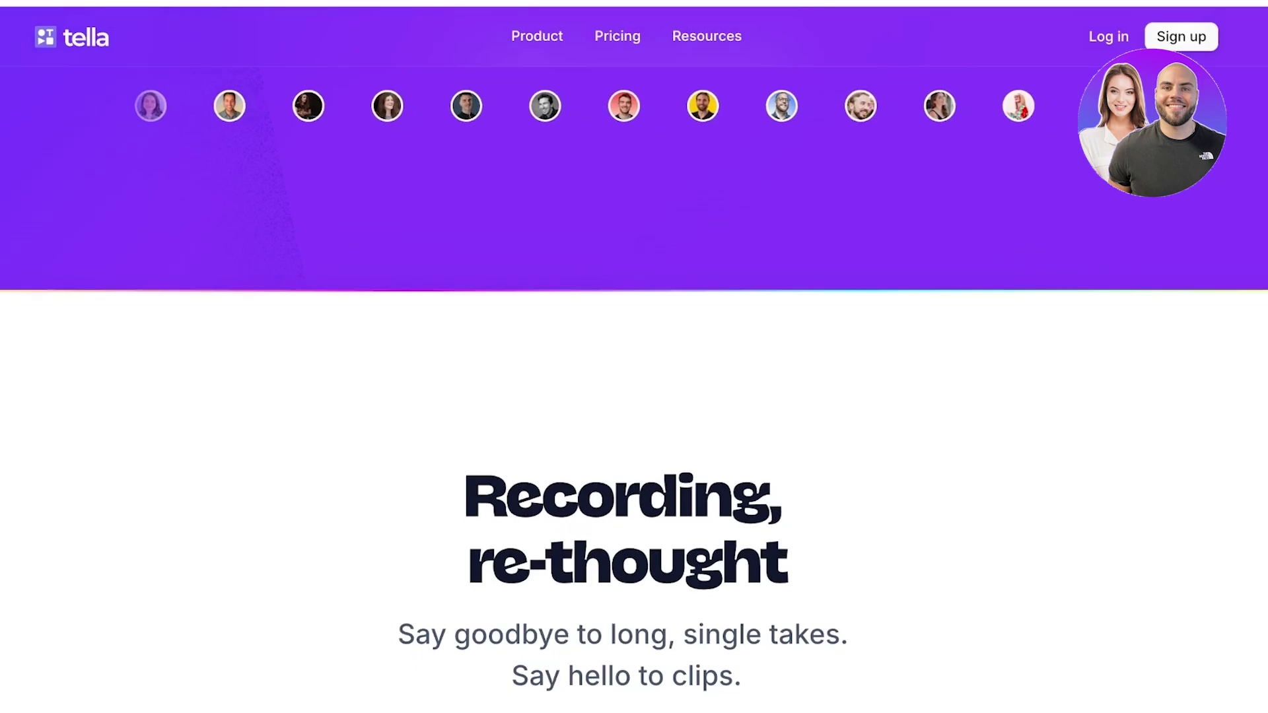
scroll(634, 357, "down", 6)
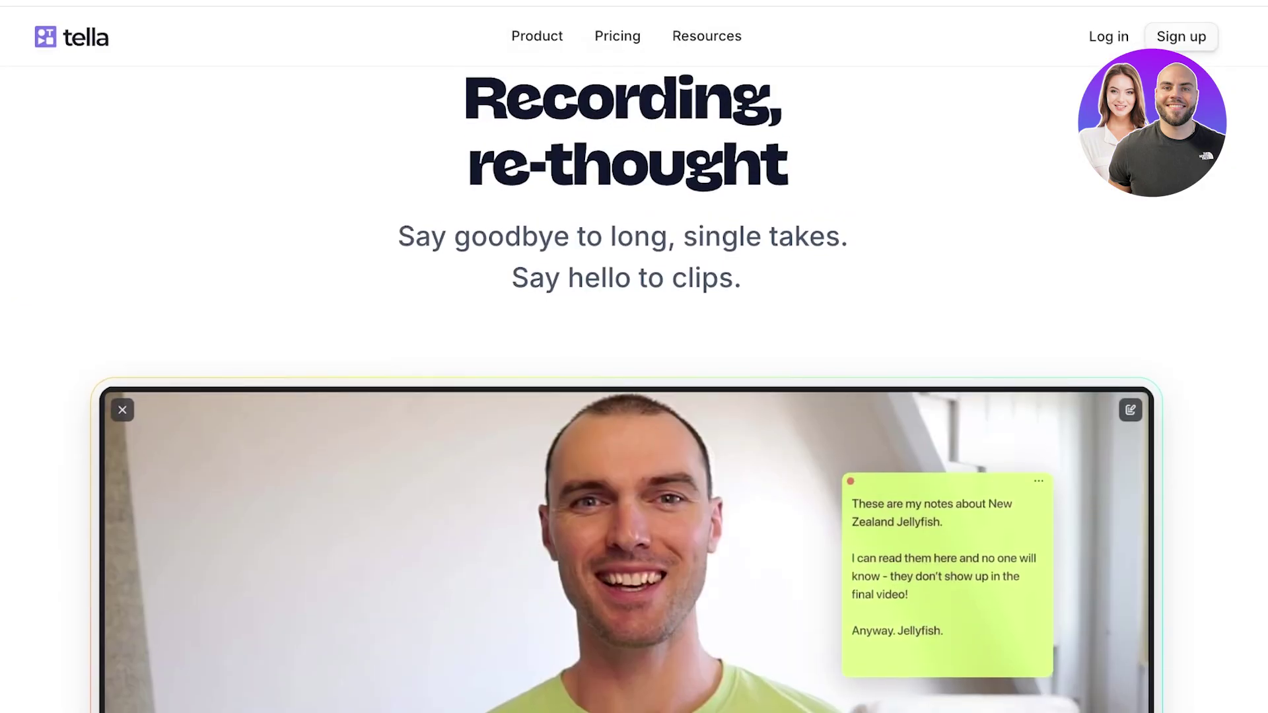
scroll(634, 357, "down", 10)
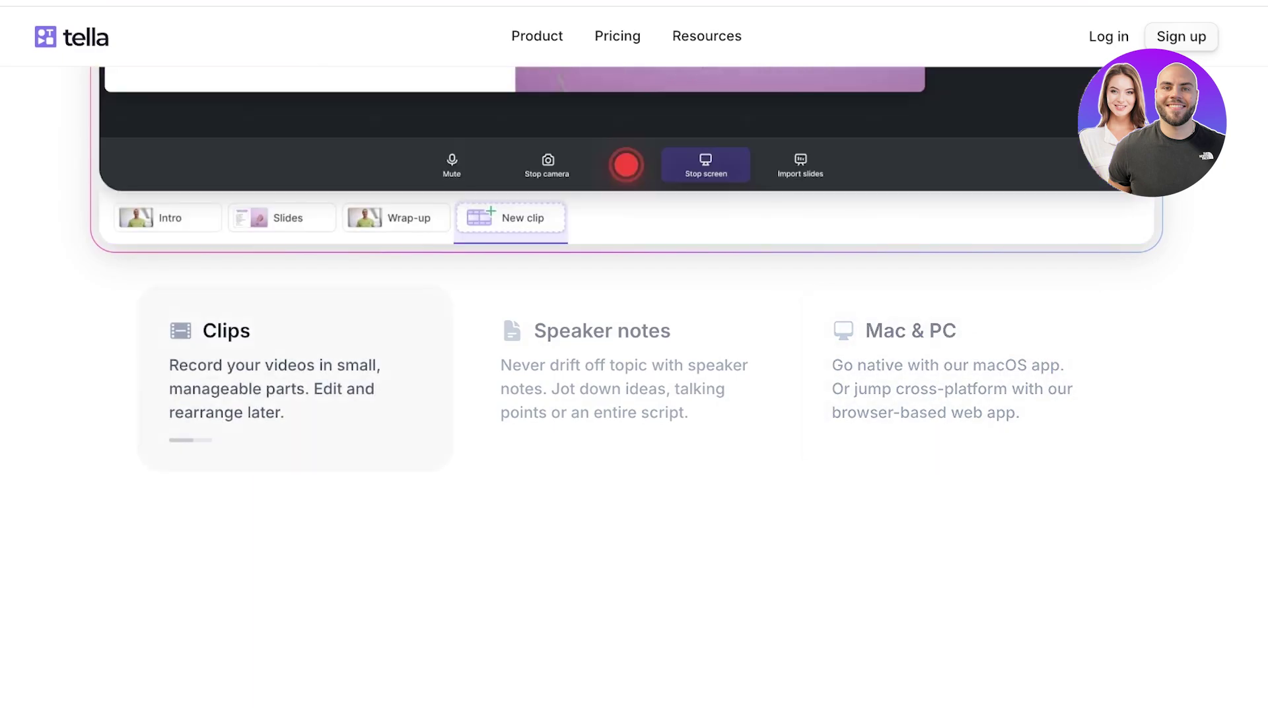
scroll(634, 390, "down", 10)
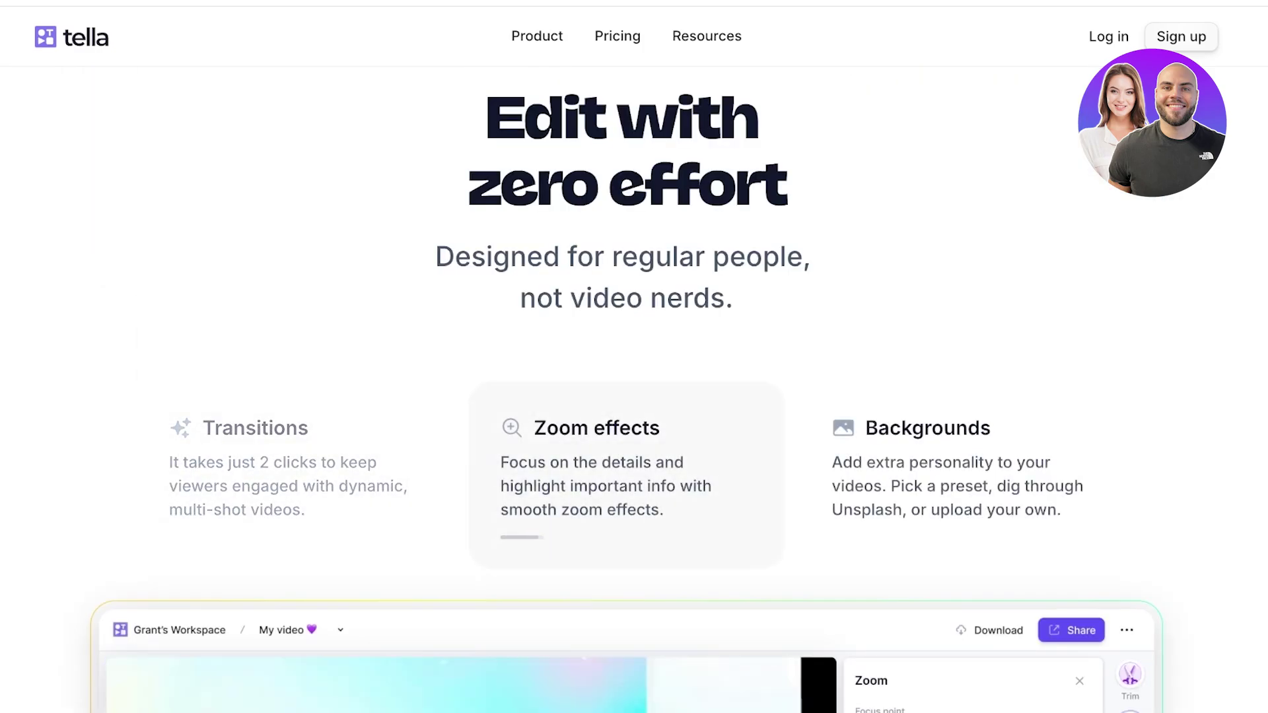
scroll(634, 389, "down", 10)
scroll(634, 390, "down", 1)
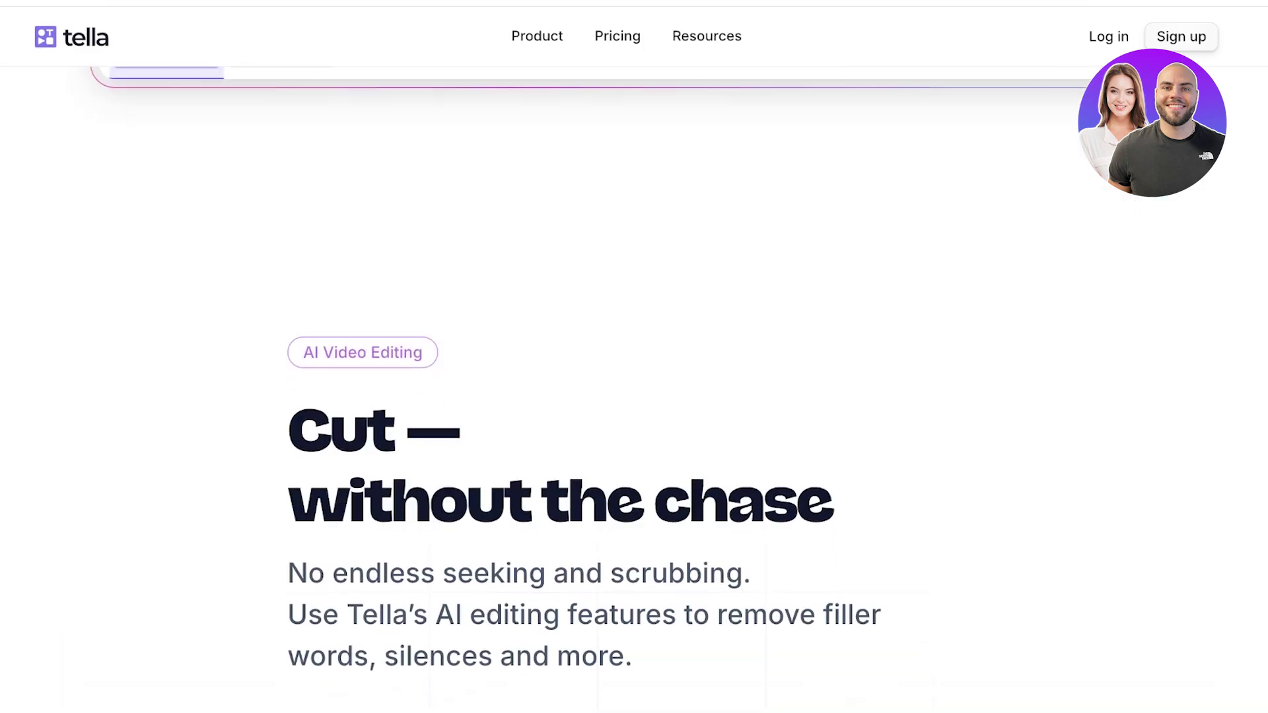
scroll(634, 390, "down", 4)
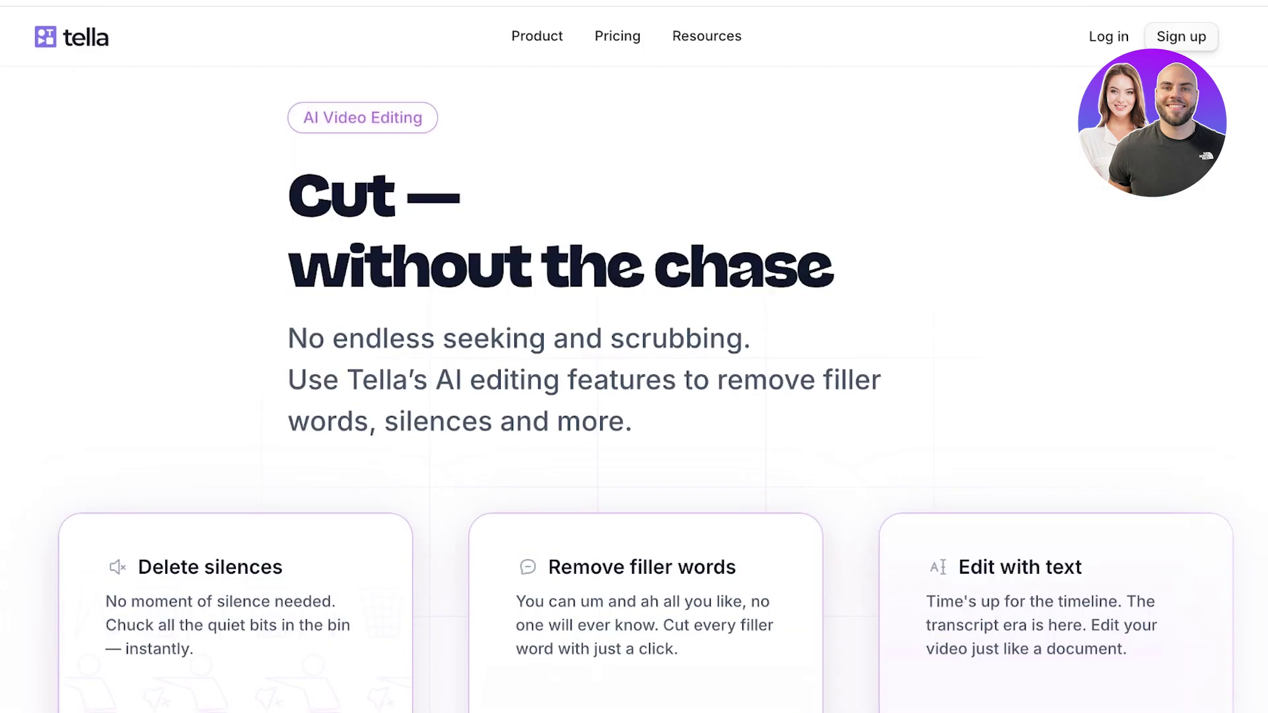
scroll(634, 390, "up", 1)
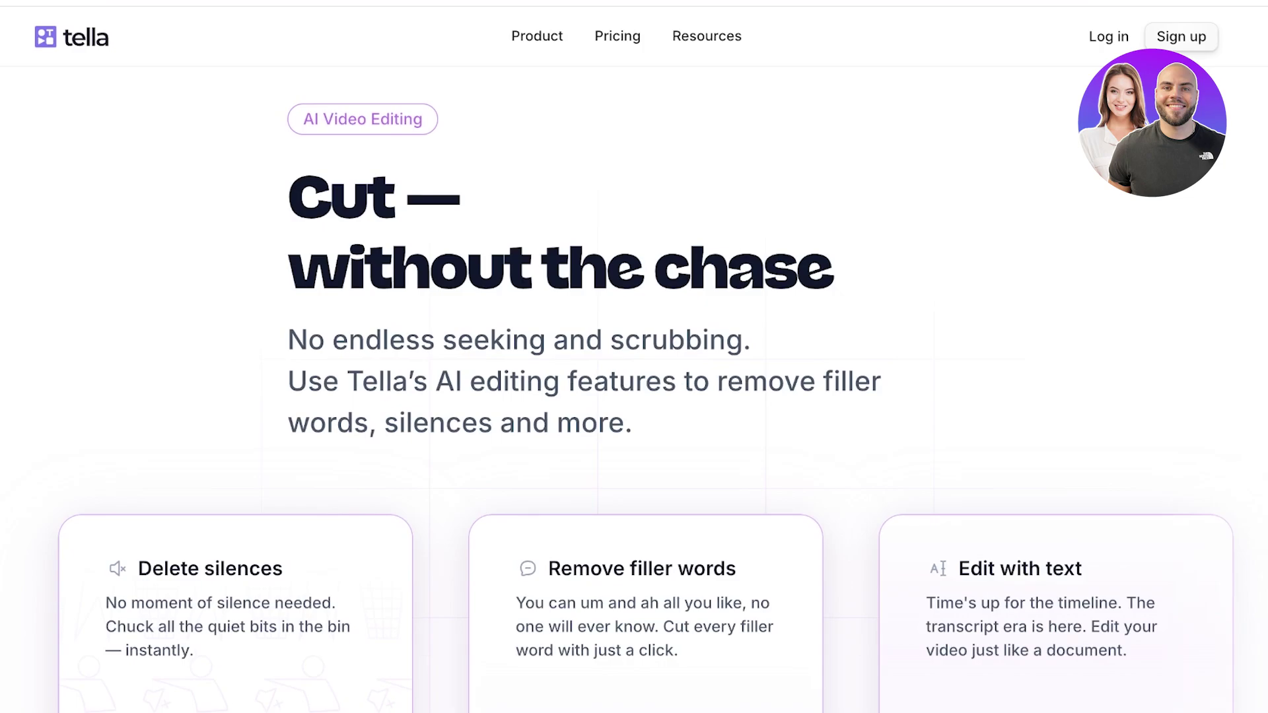
scroll(634, 390, "down", 4)
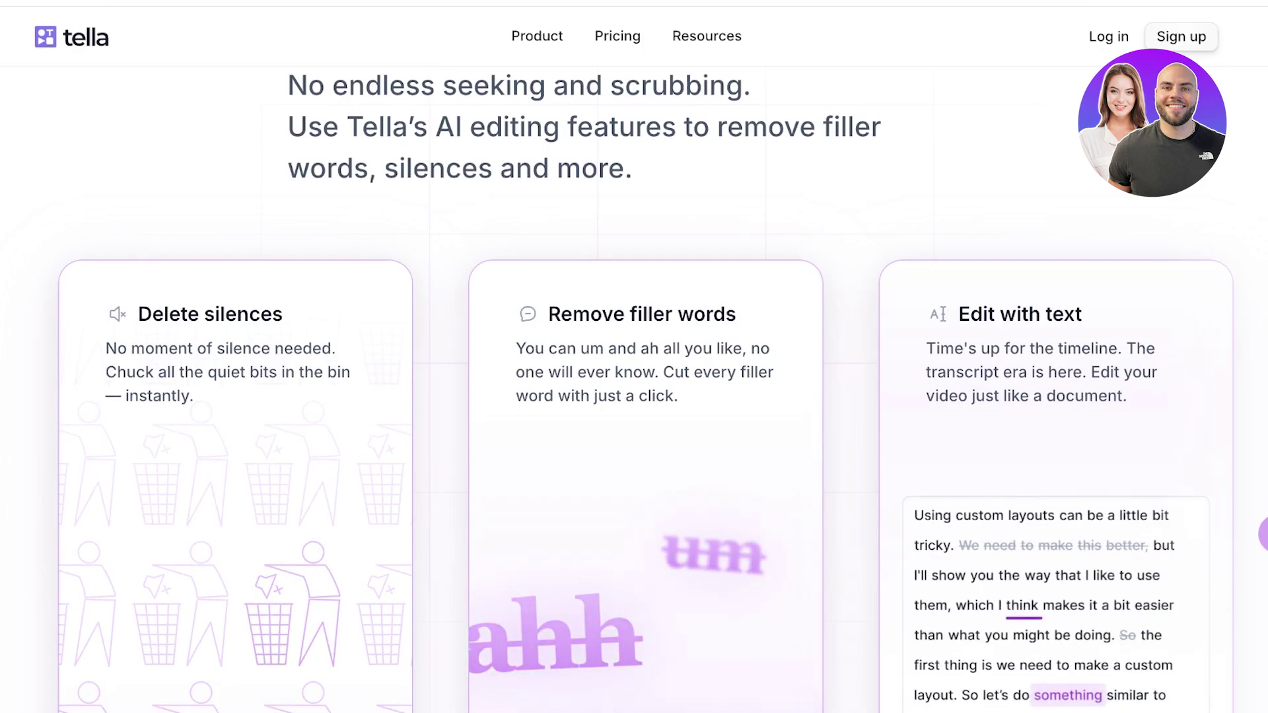
scroll(634, 390, "down", 10)
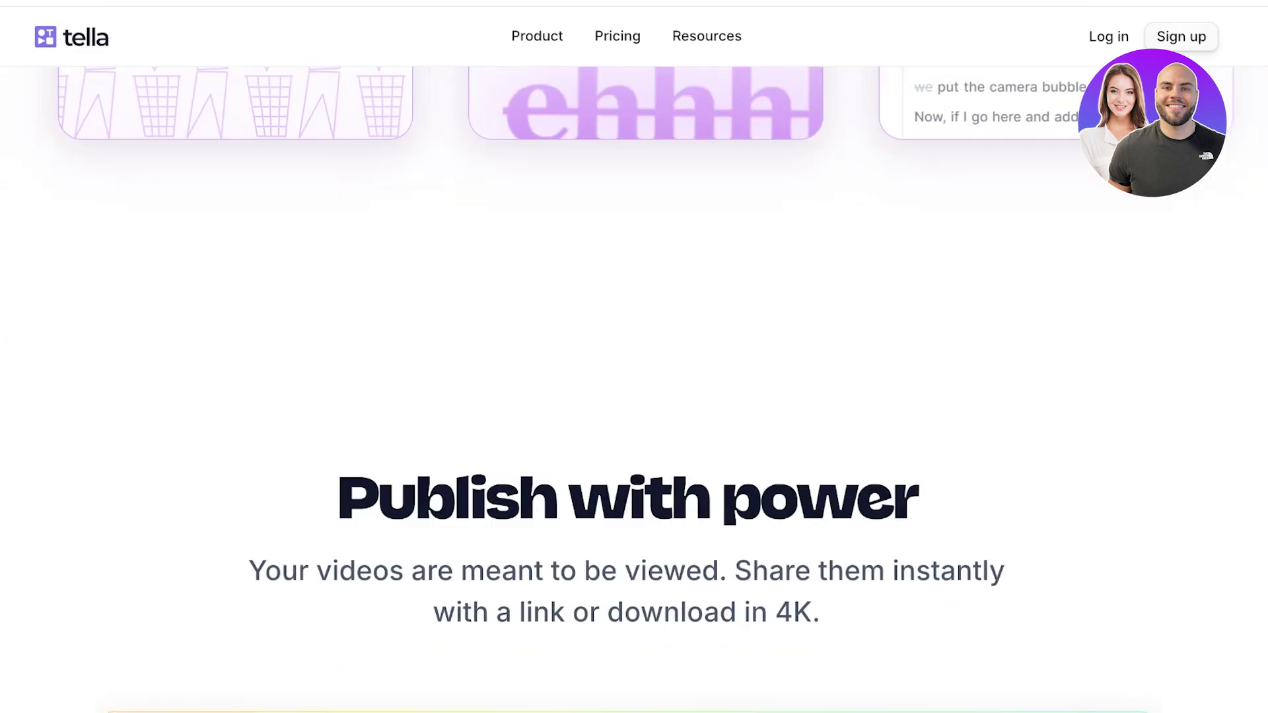
scroll(634, 356, "down", 10)
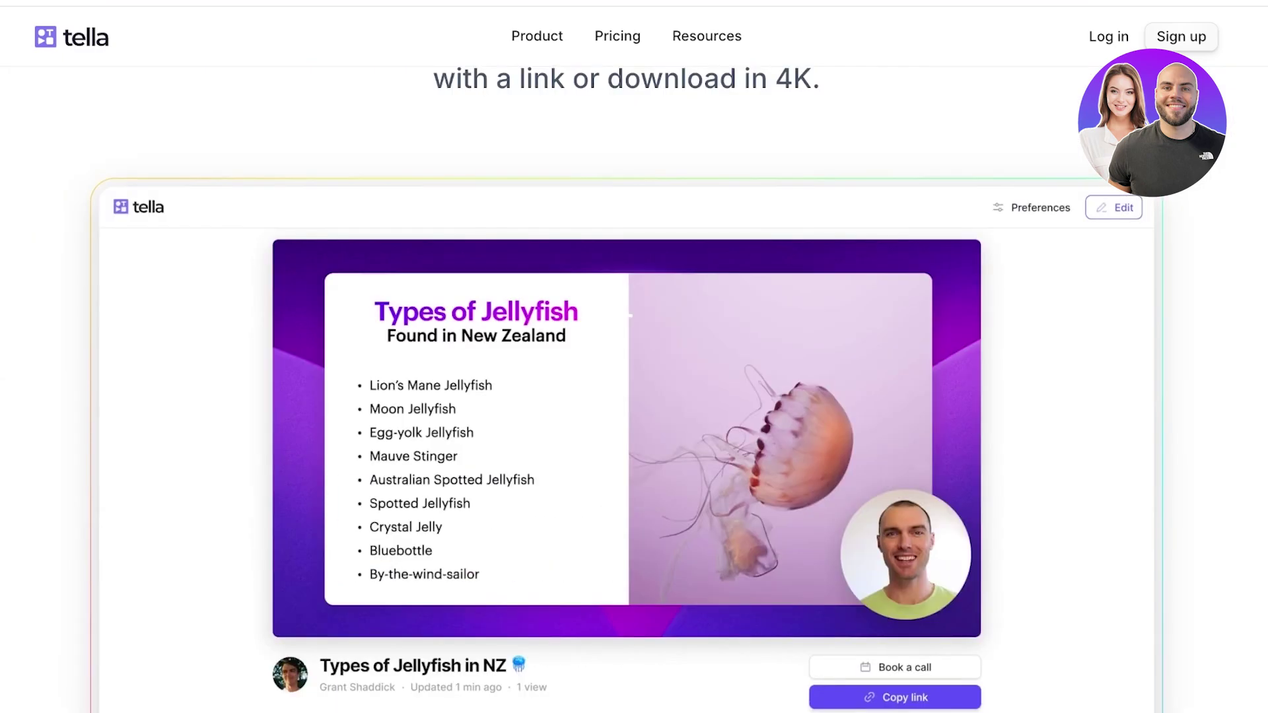
scroll(634, 356, "down", 10)
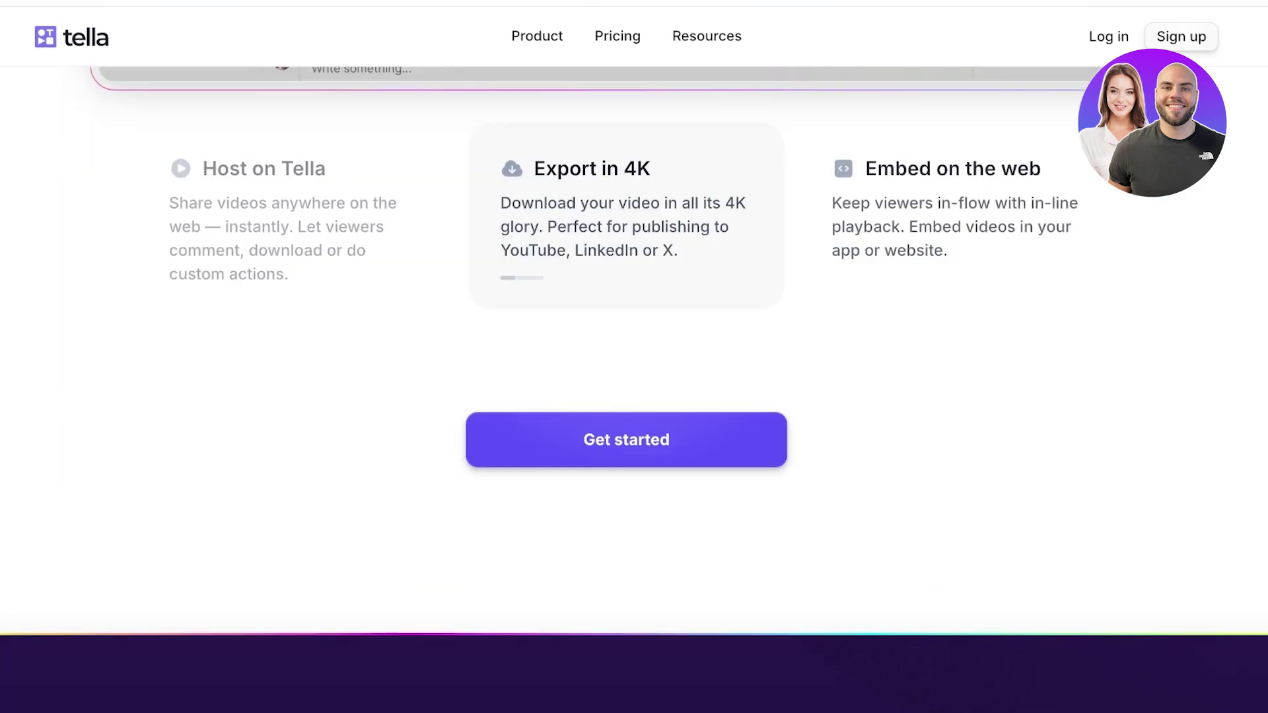
scroll(633, 357, "up", 3)
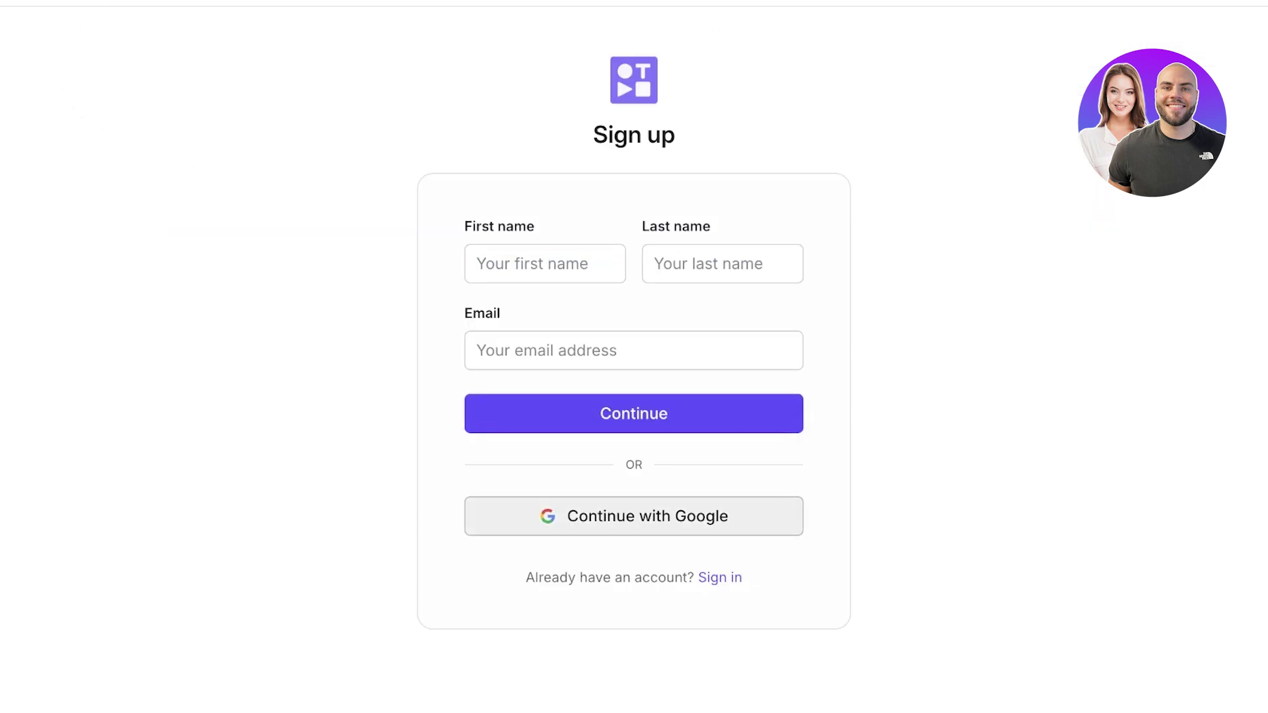
Sign up for Tella with the first listed Google account and approve the sign-in.
left_click(634, 516)
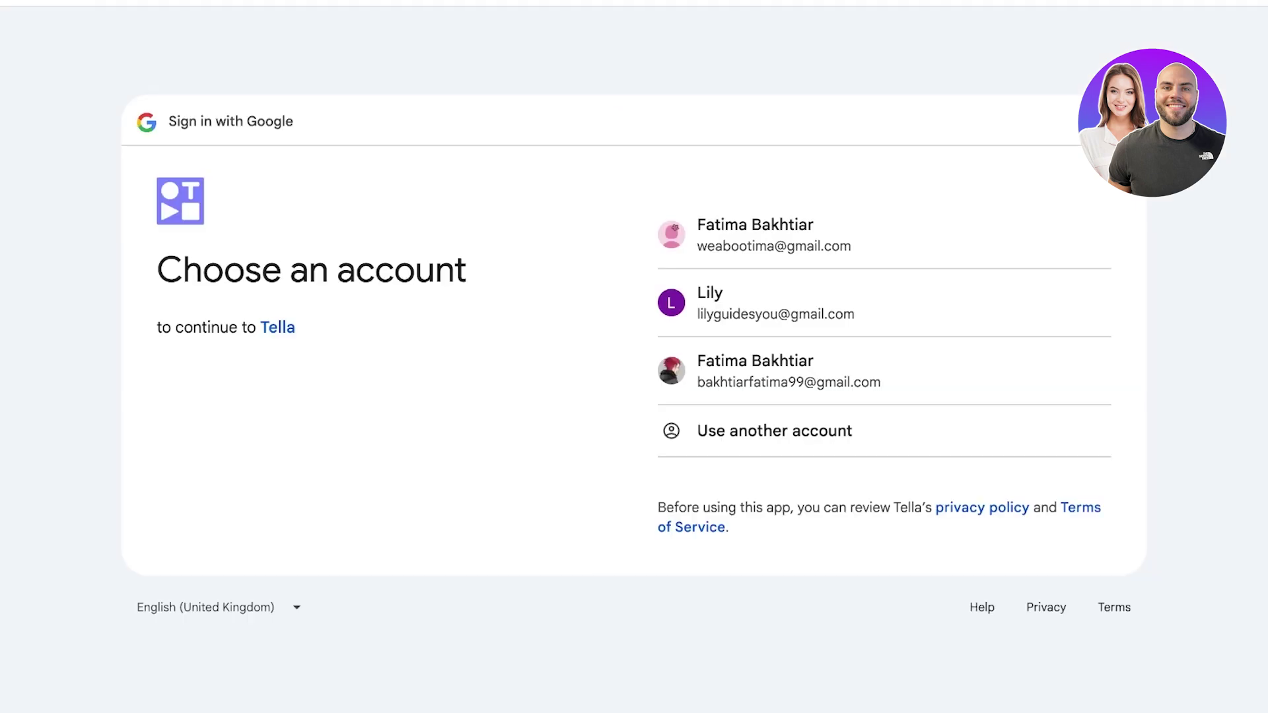
left_click(884, 236)
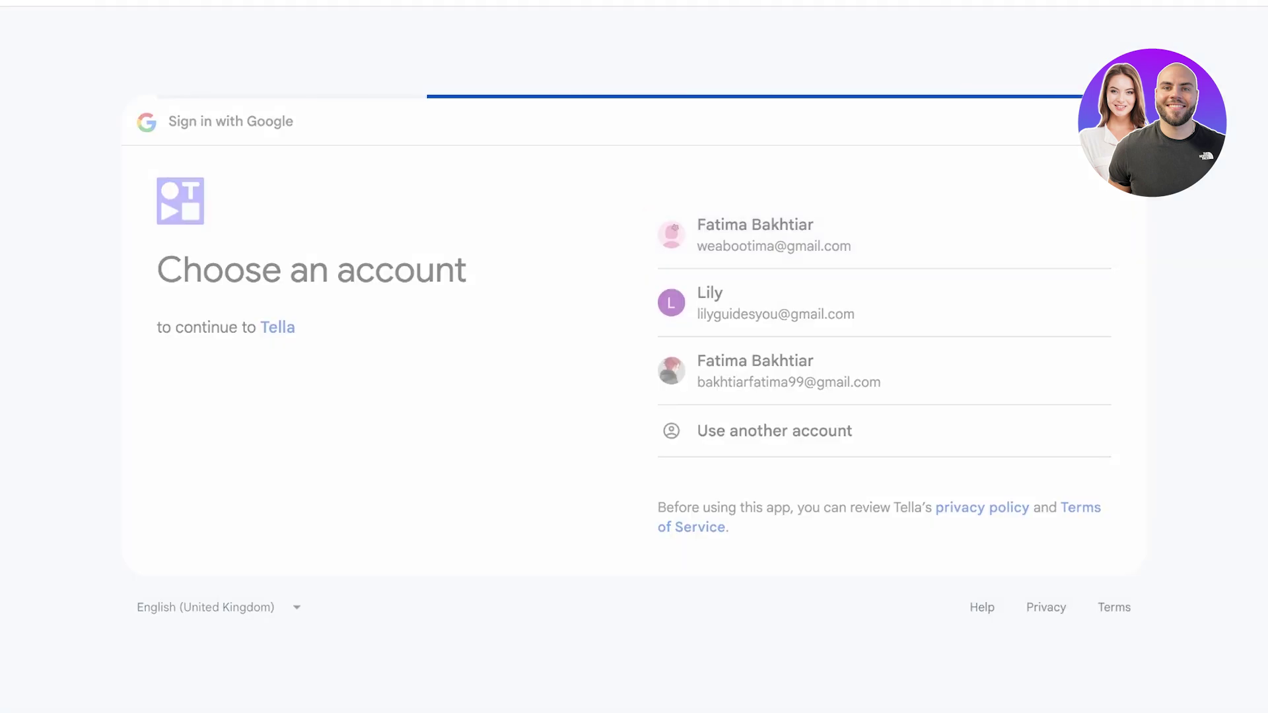
left_click(1000, 469)
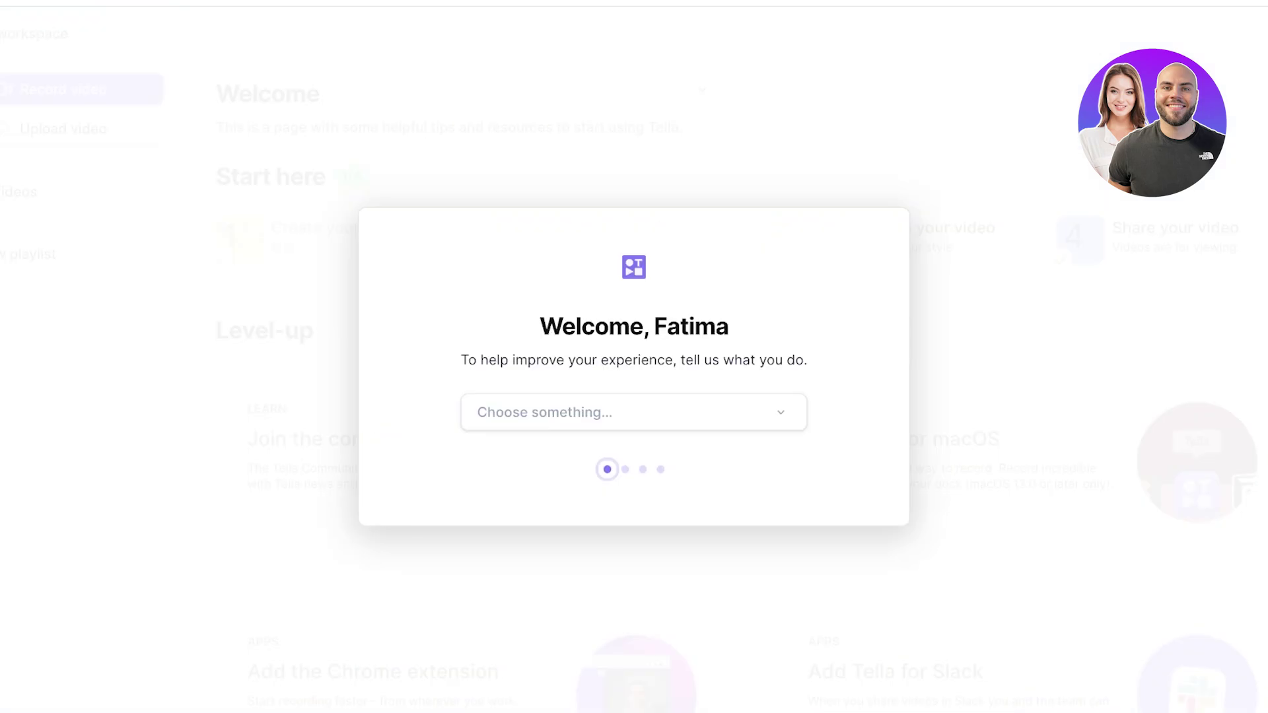
Answer the onboarding questions with Product Manager as the role and App Marketplace as the referral source.
left_click(634, 413)
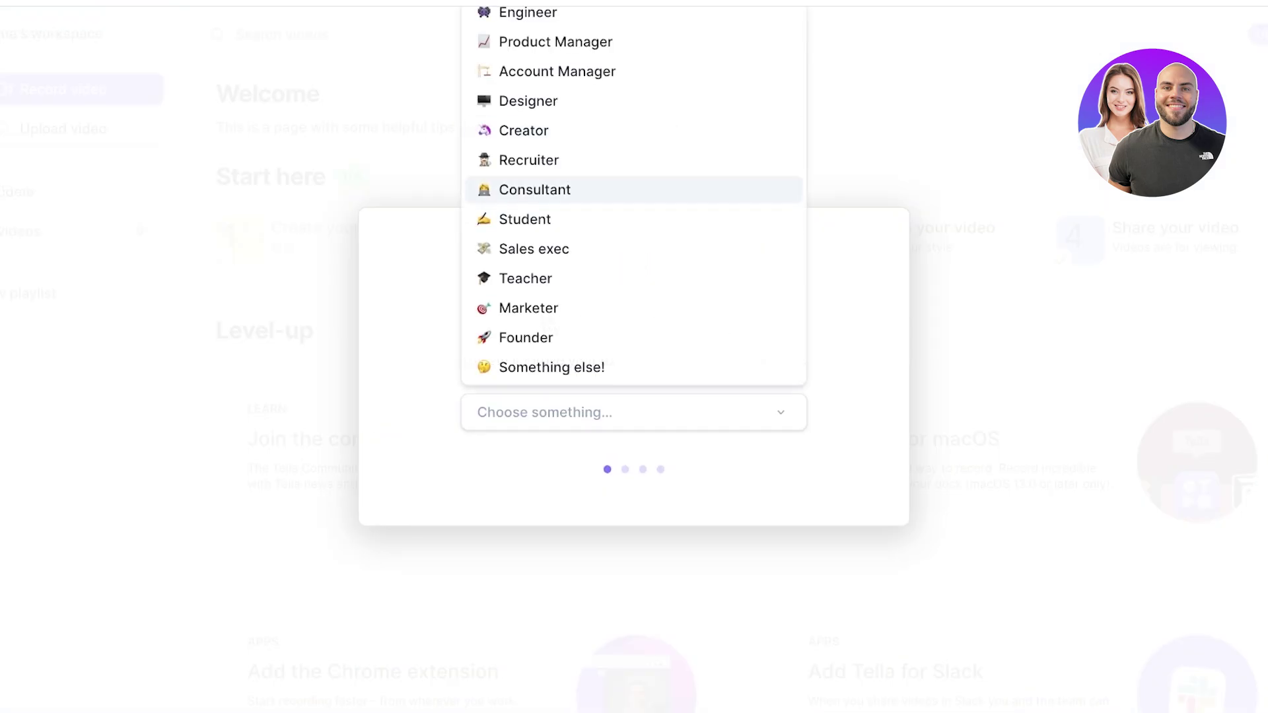
left_click(556, 42)
left_click(634, 413)
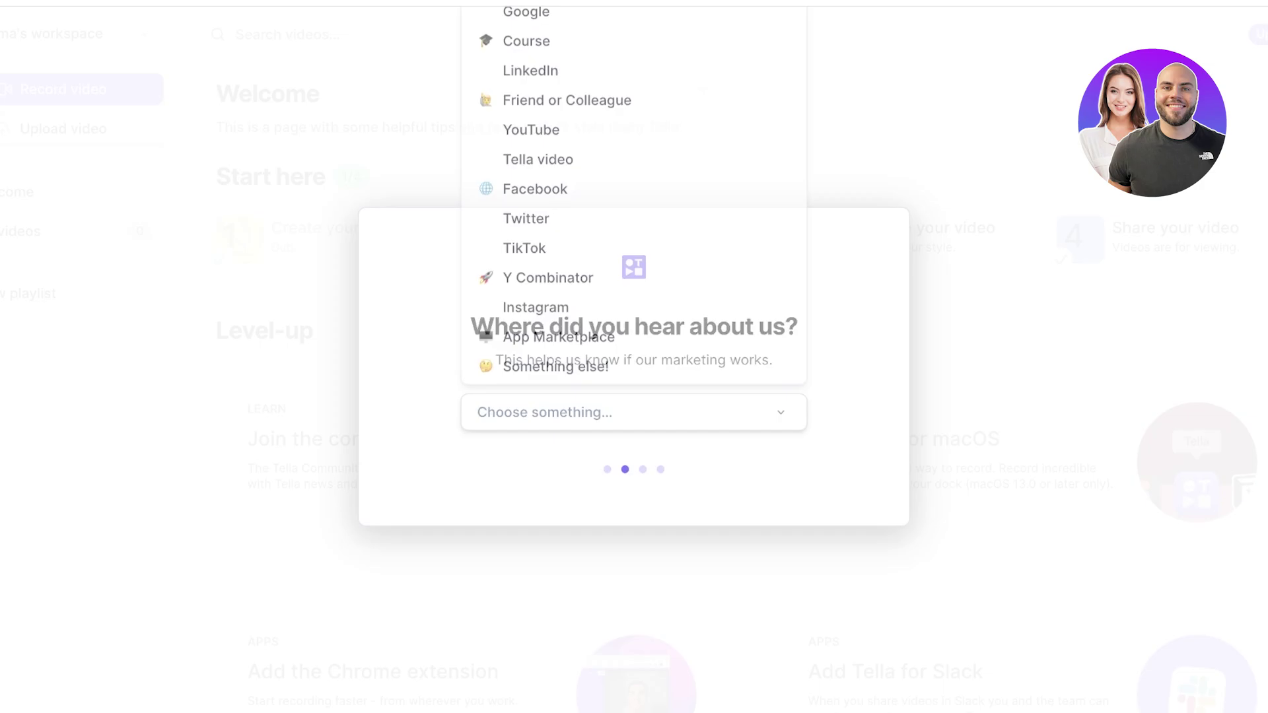
left_click(557, 337)
Skip inviting team members and start the 7-day free trial.
key("Tab")
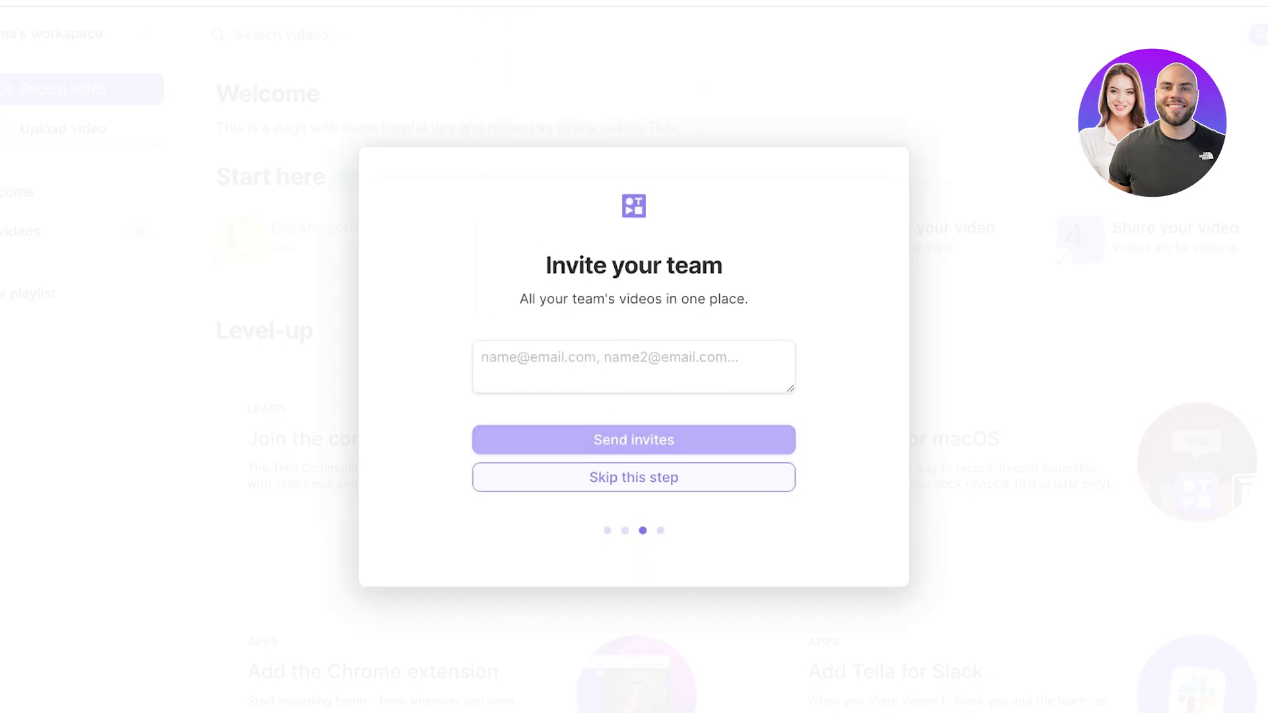
key("Return")
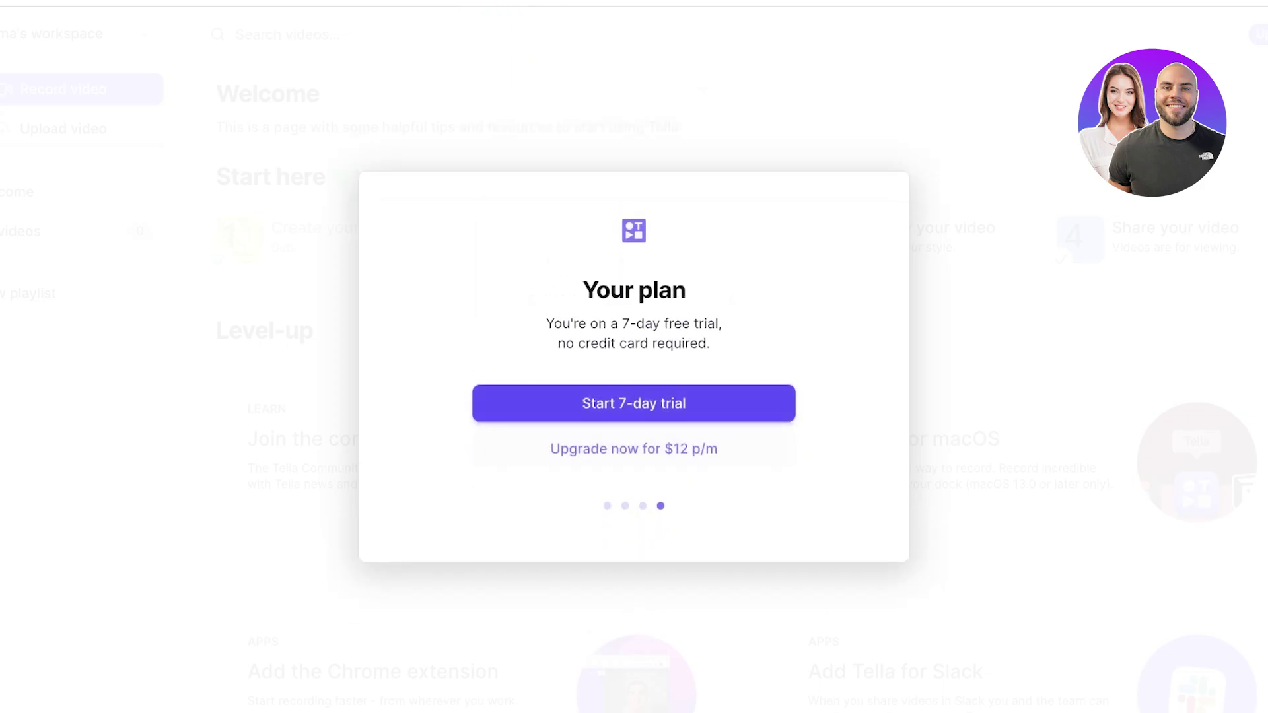
left_click(634, 404)
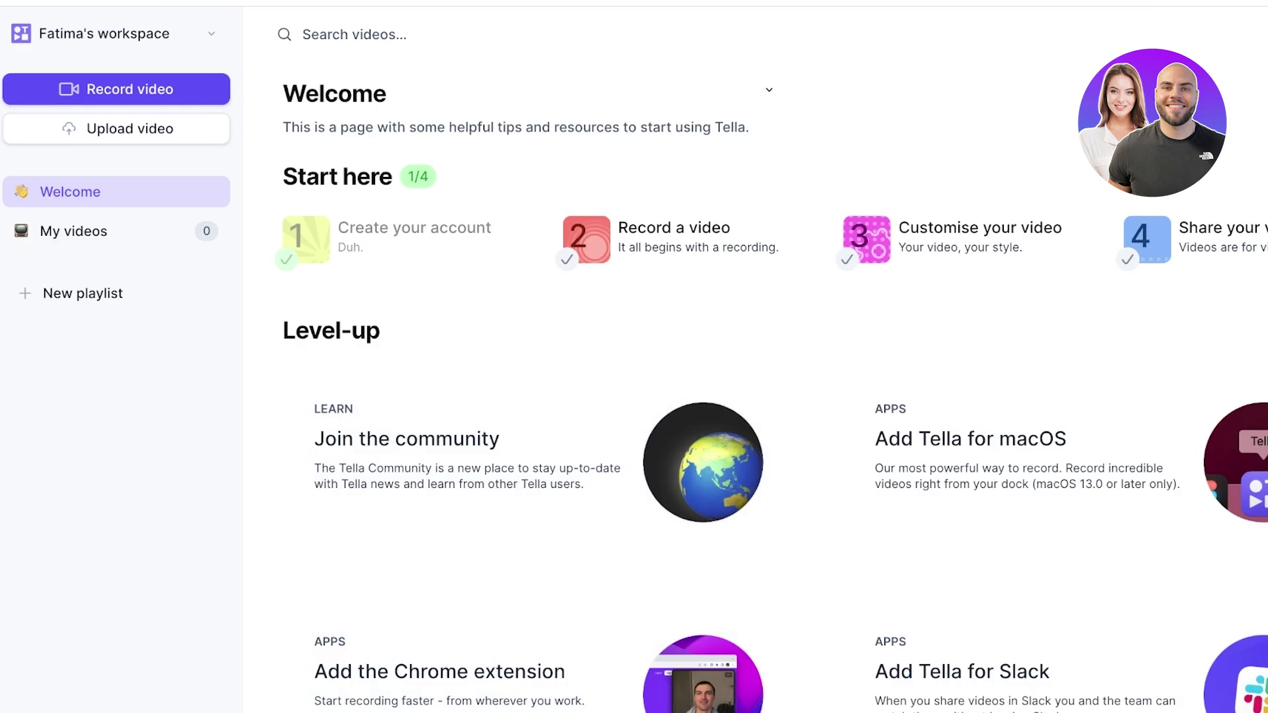
Begin a new video recording in the web app and allow camera and microphone access.
left_click(116, 89)
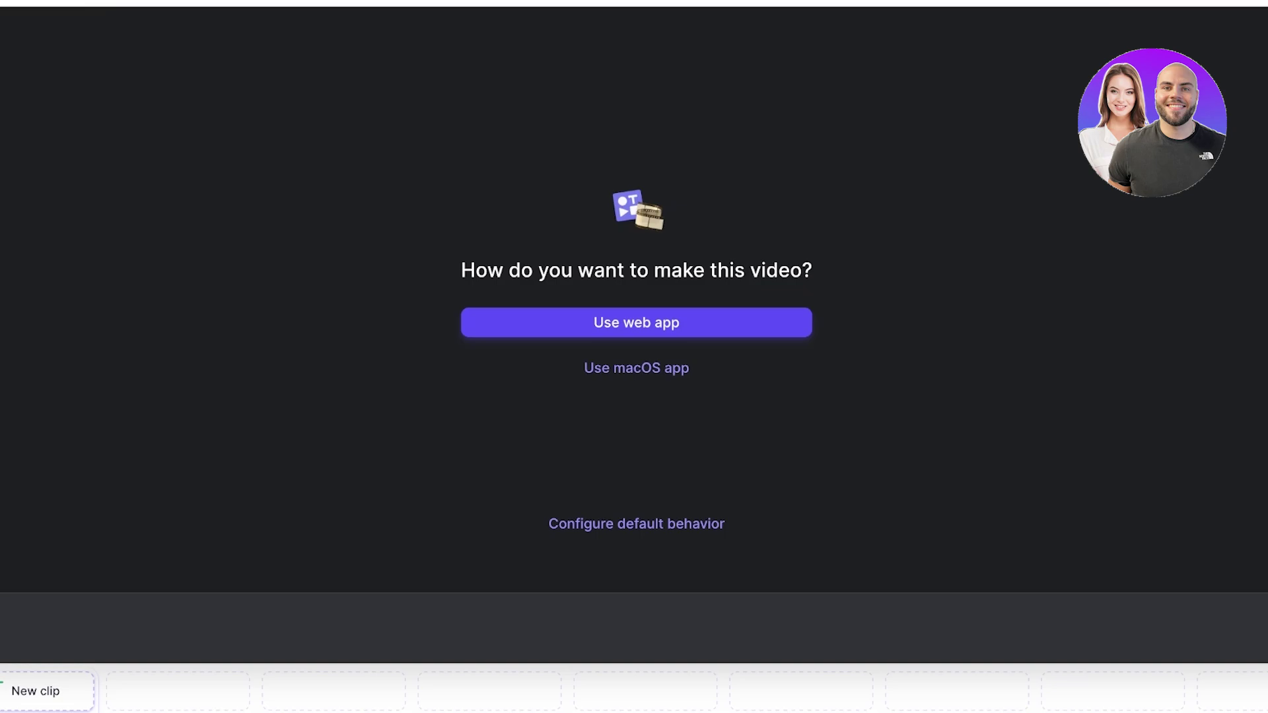
left_click(636, 323)
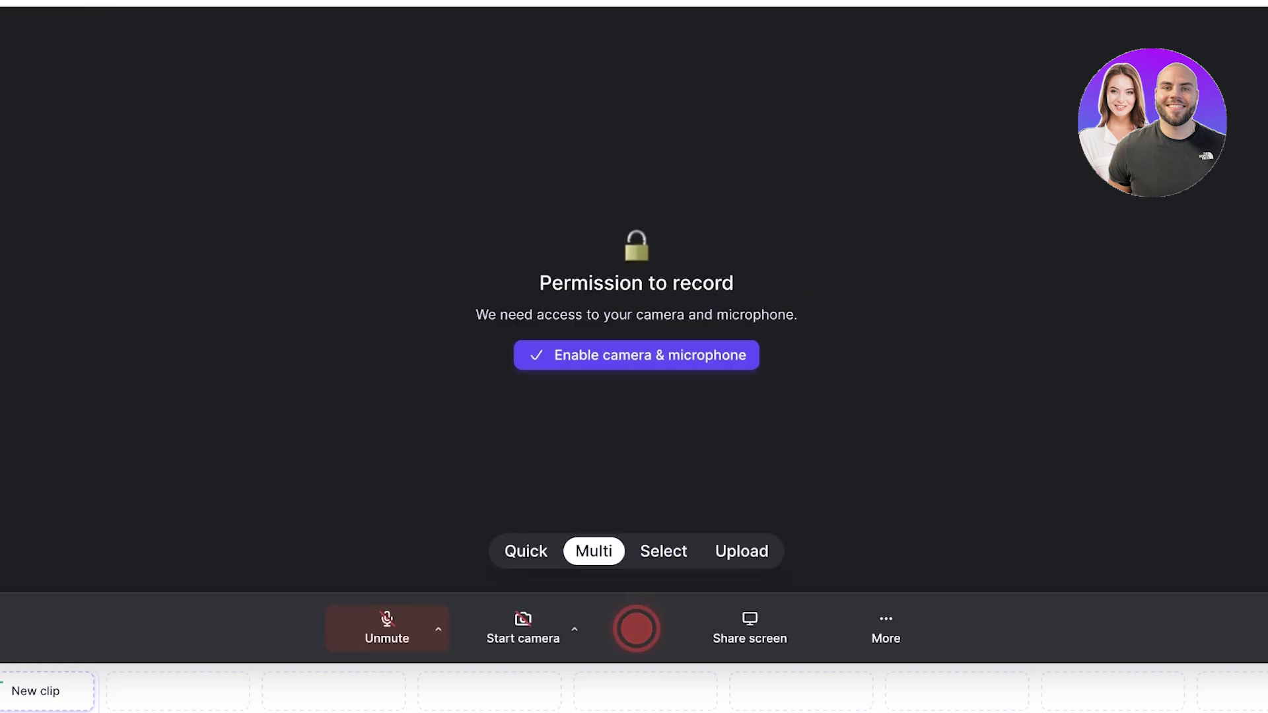
left_click(636, 356)
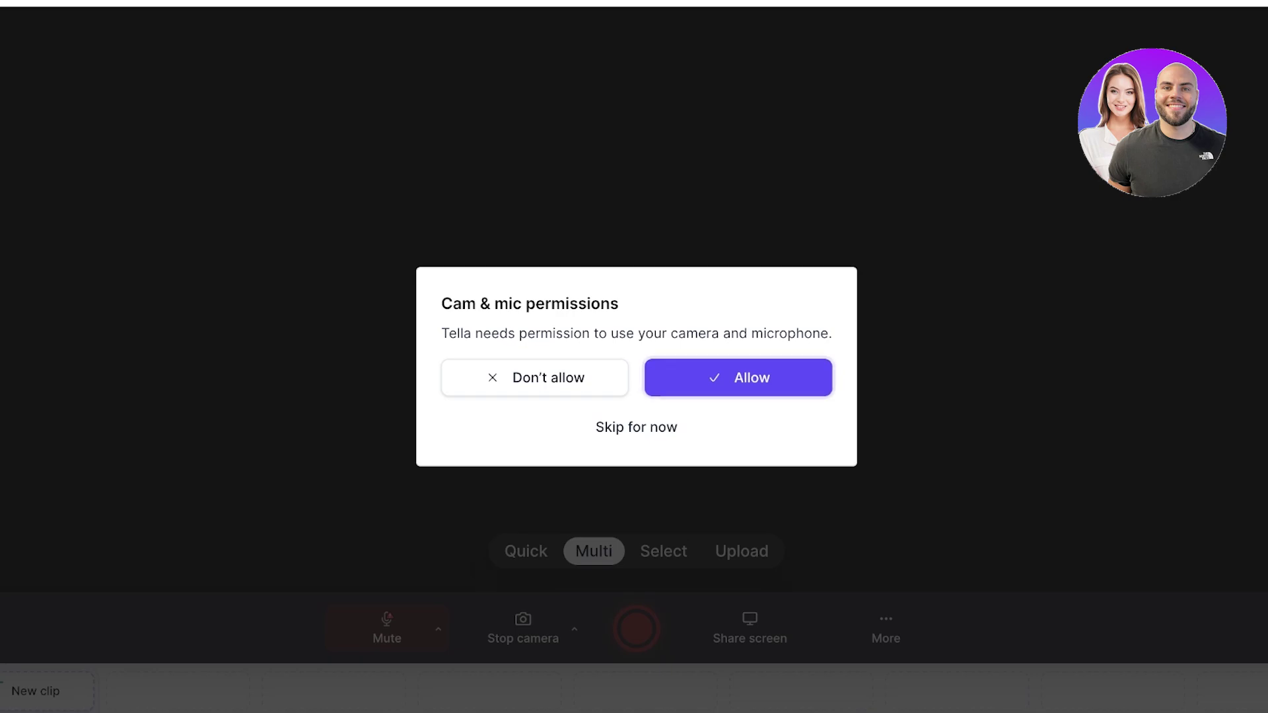
left_click(738, 378)
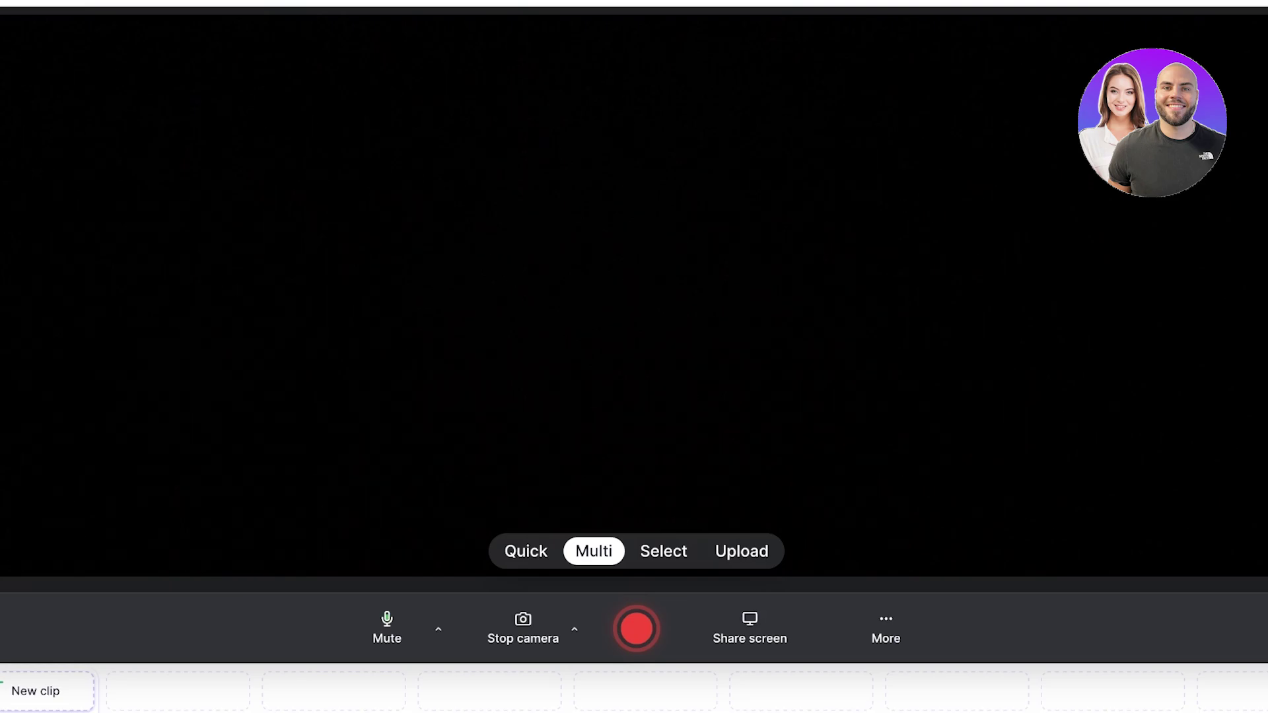
Turn the camera off and share the screen for the Multi-mode recording.
left_click(523, 628)
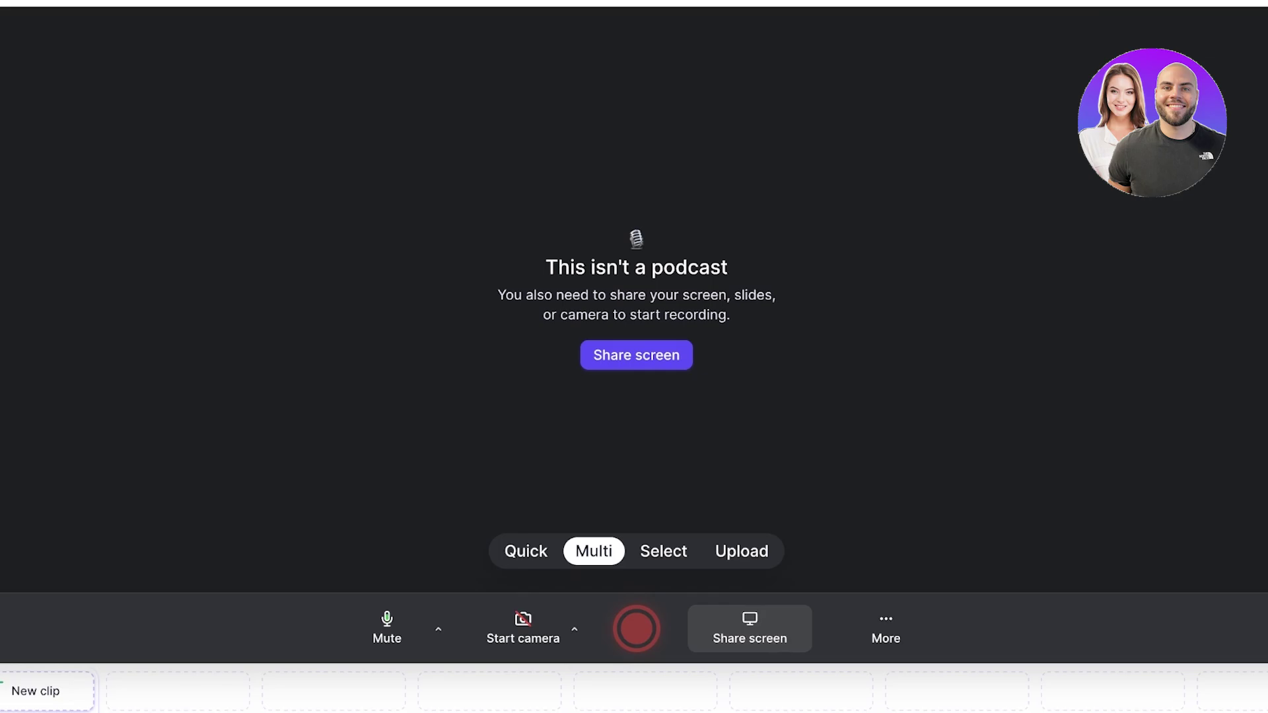
left_click(749, 628)
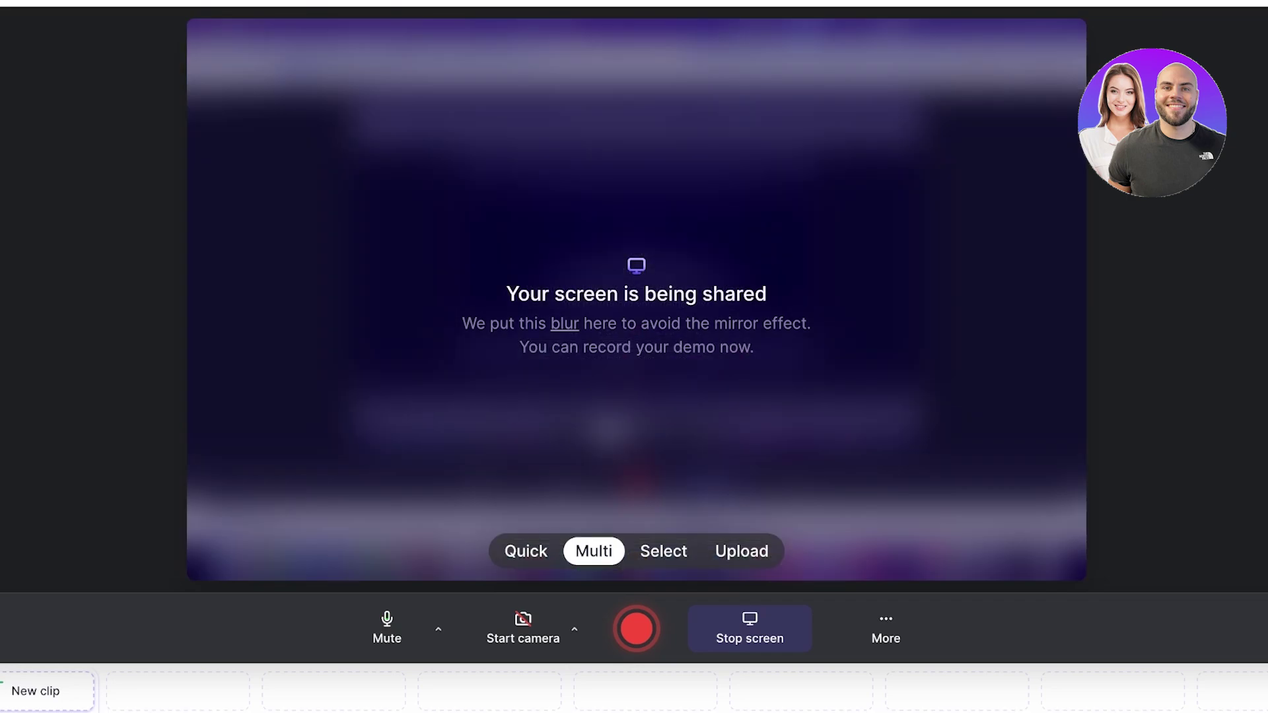
Try to import slides from the desktop for presenting, and leave the slide import.
left_click(886, 627)
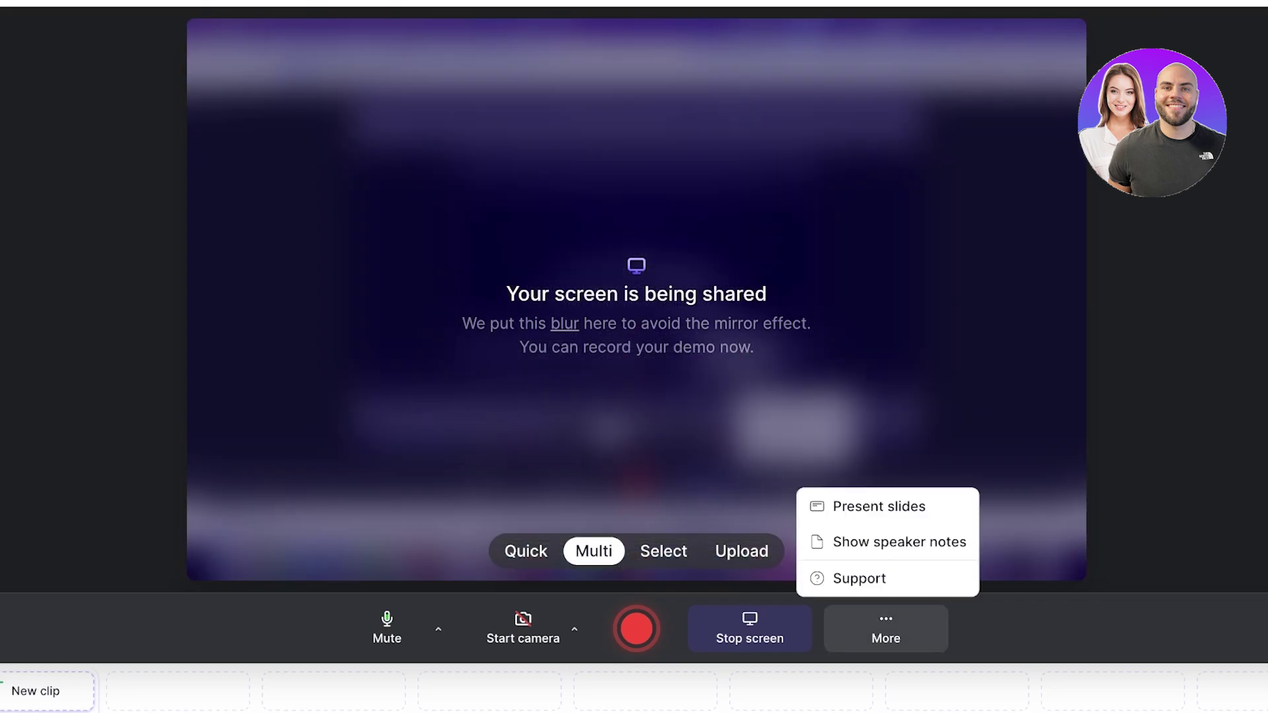
left_click(879, 507)
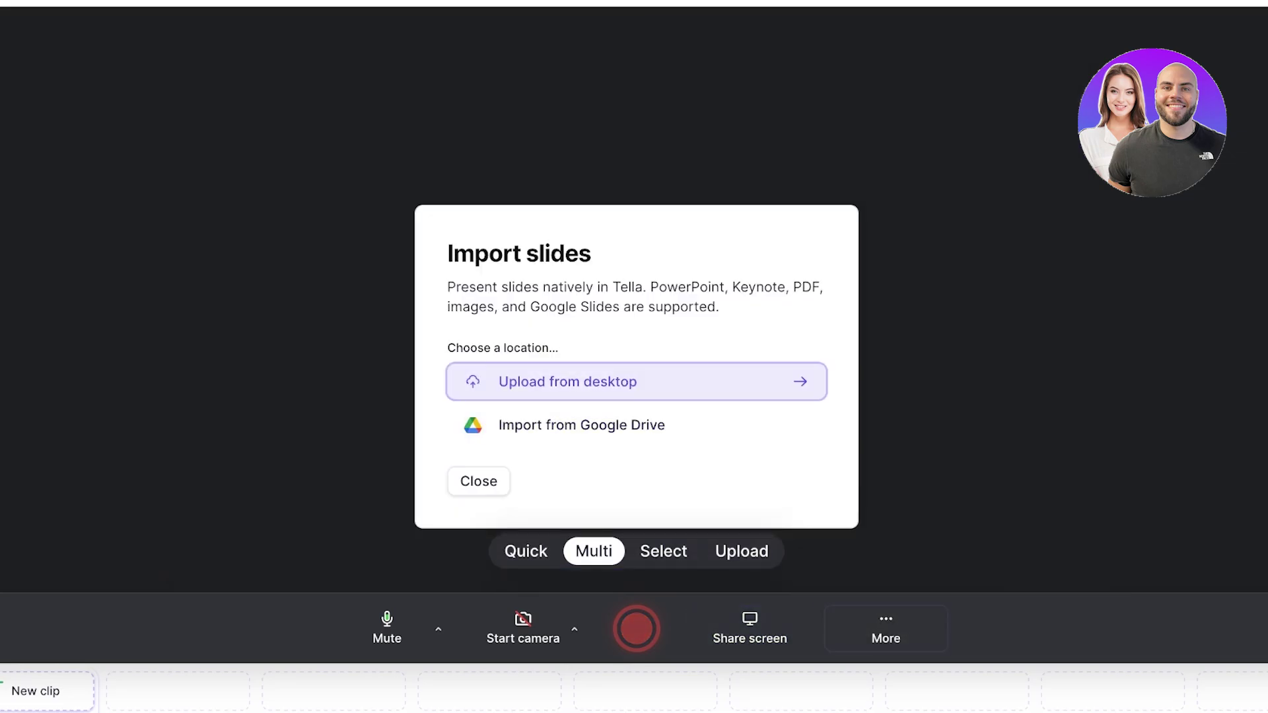
left_click(568, 382)
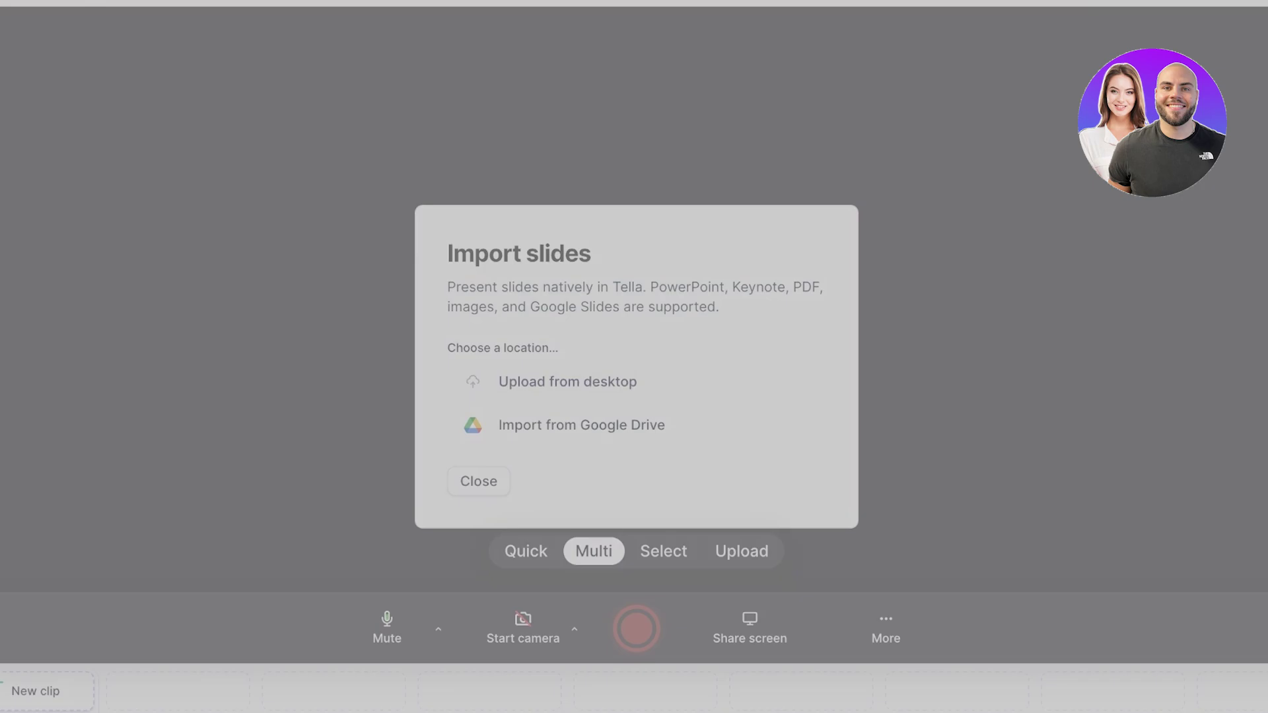
key("Escape")
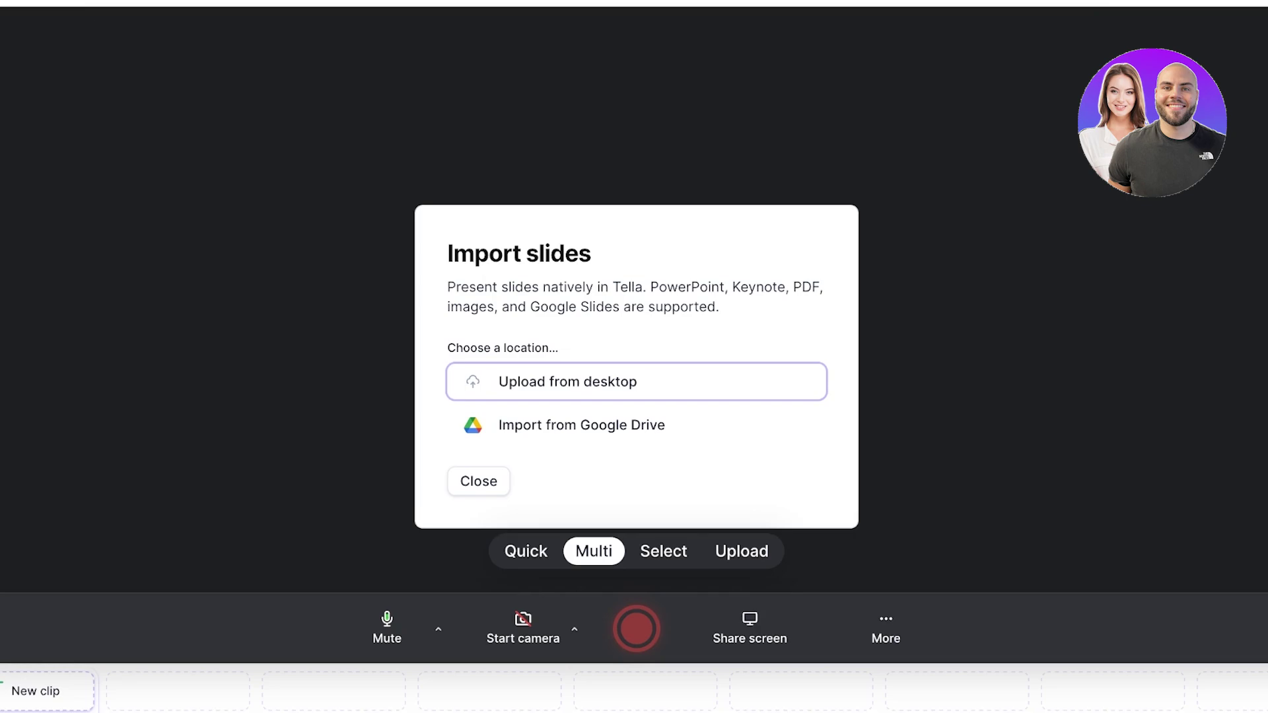
left_click(479, 482)
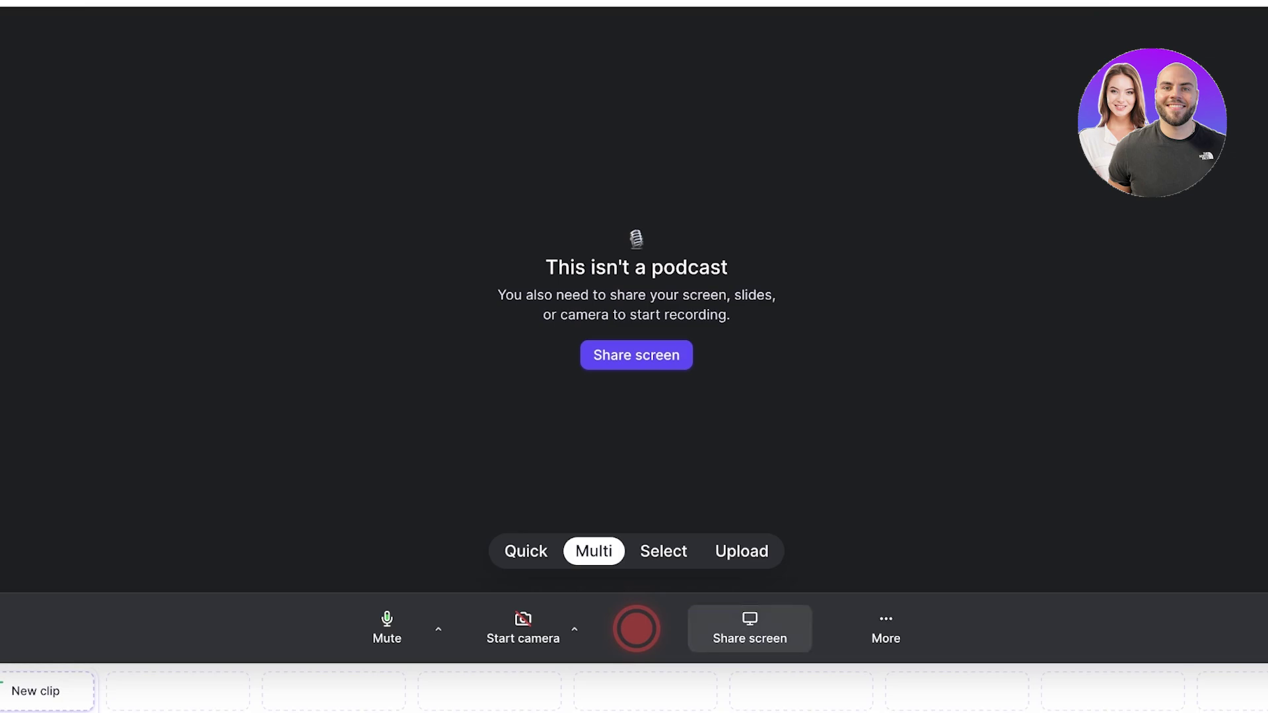
Share the screen again with the preview blur removed and start recording.
left_click(749, 628)
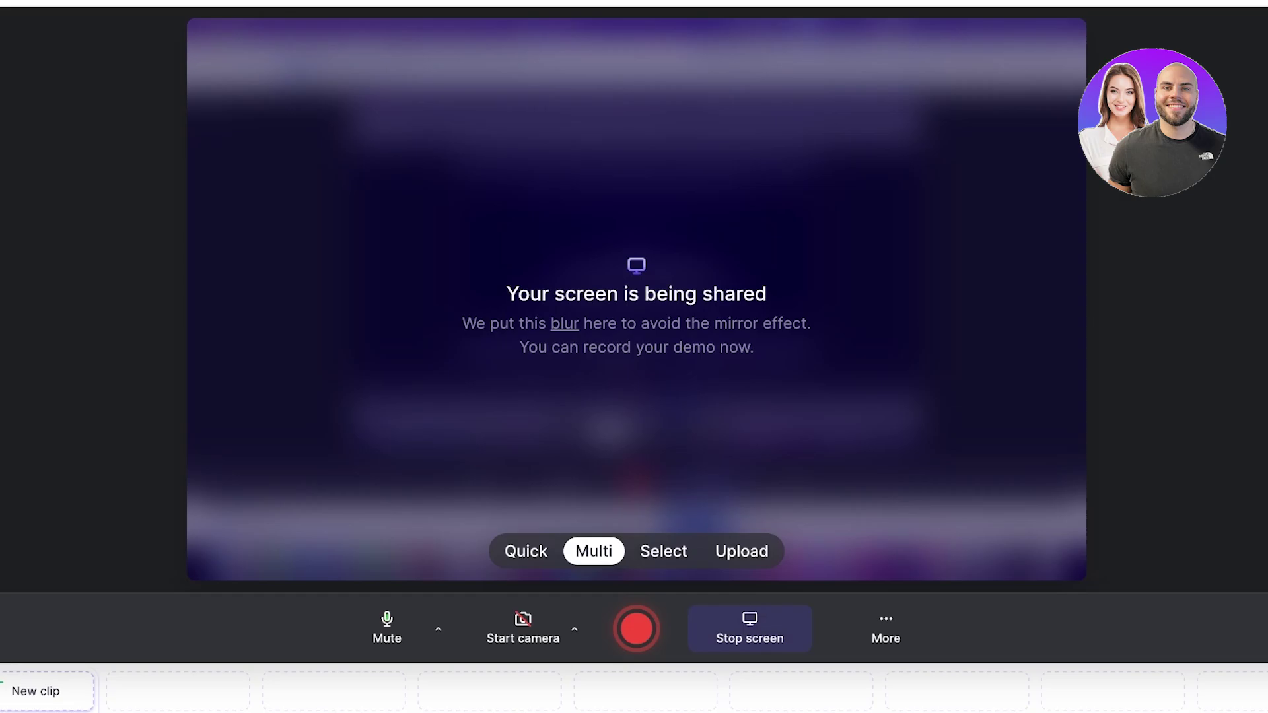
left_click(565, 323)
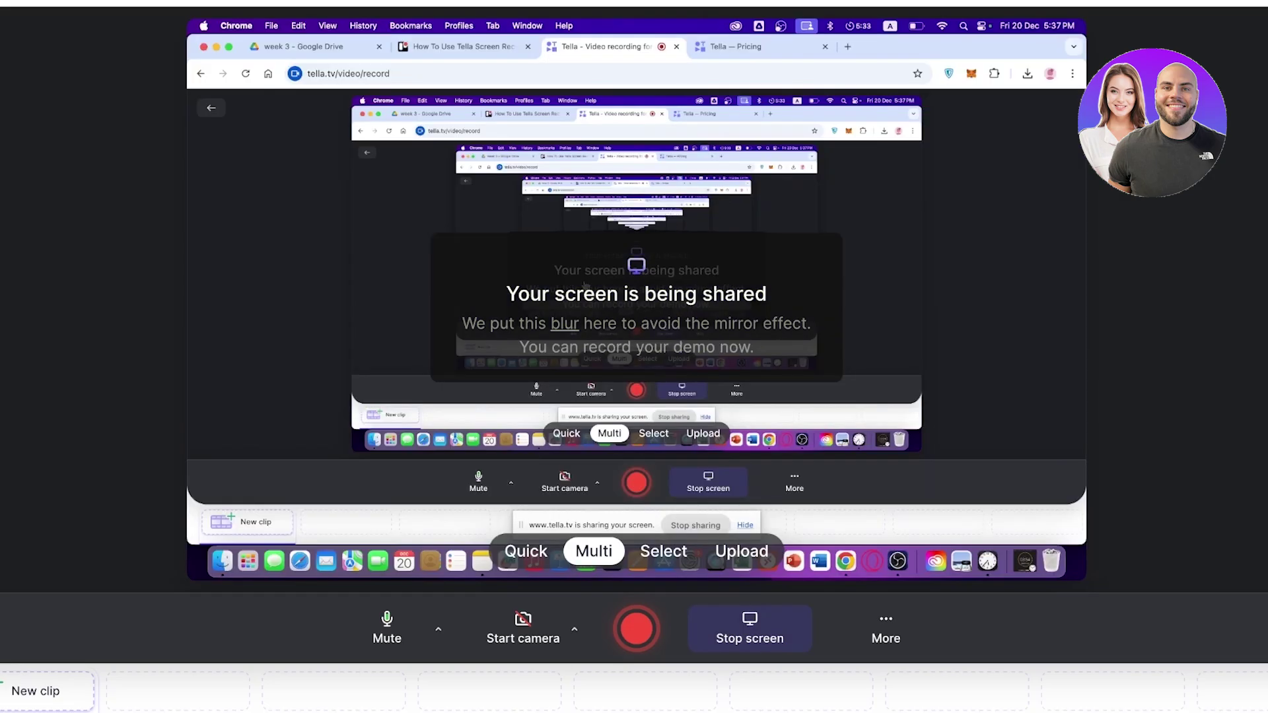
left_click(631, 482)
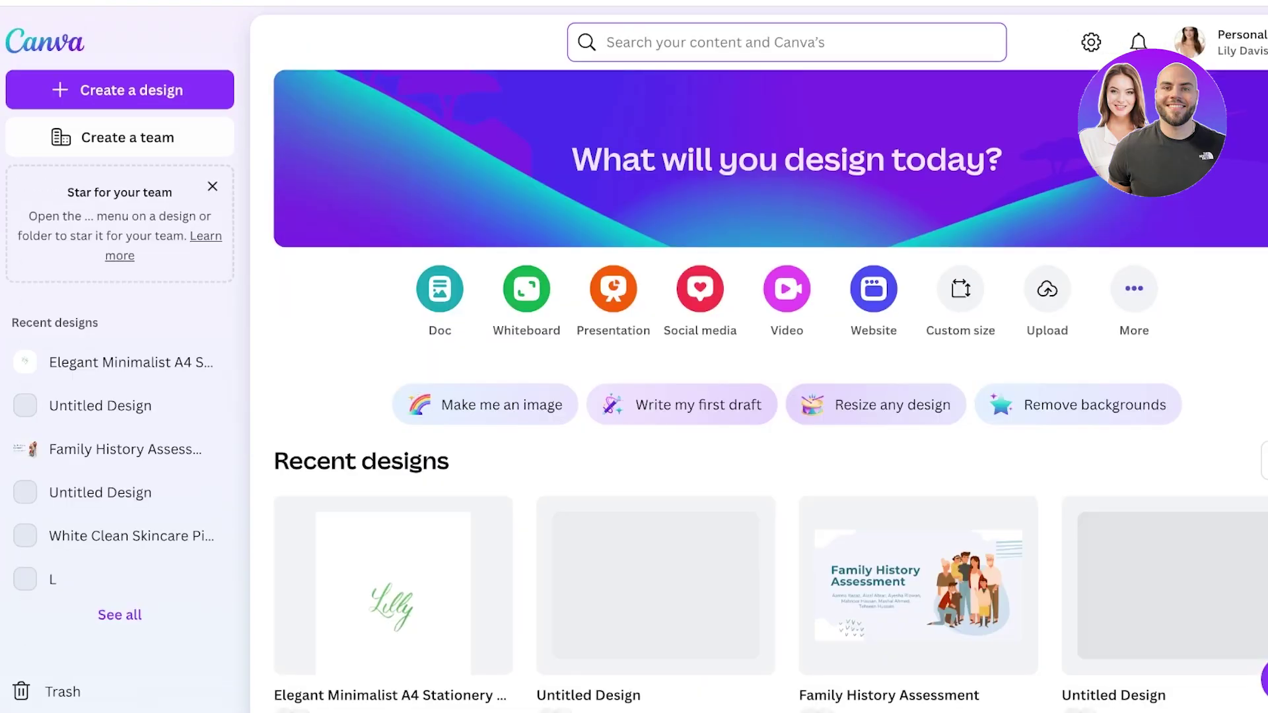
Start a blank presentation in Canva and add the first uploaded image, the brown shirt photo, to the slide.
left_click(614, 290)
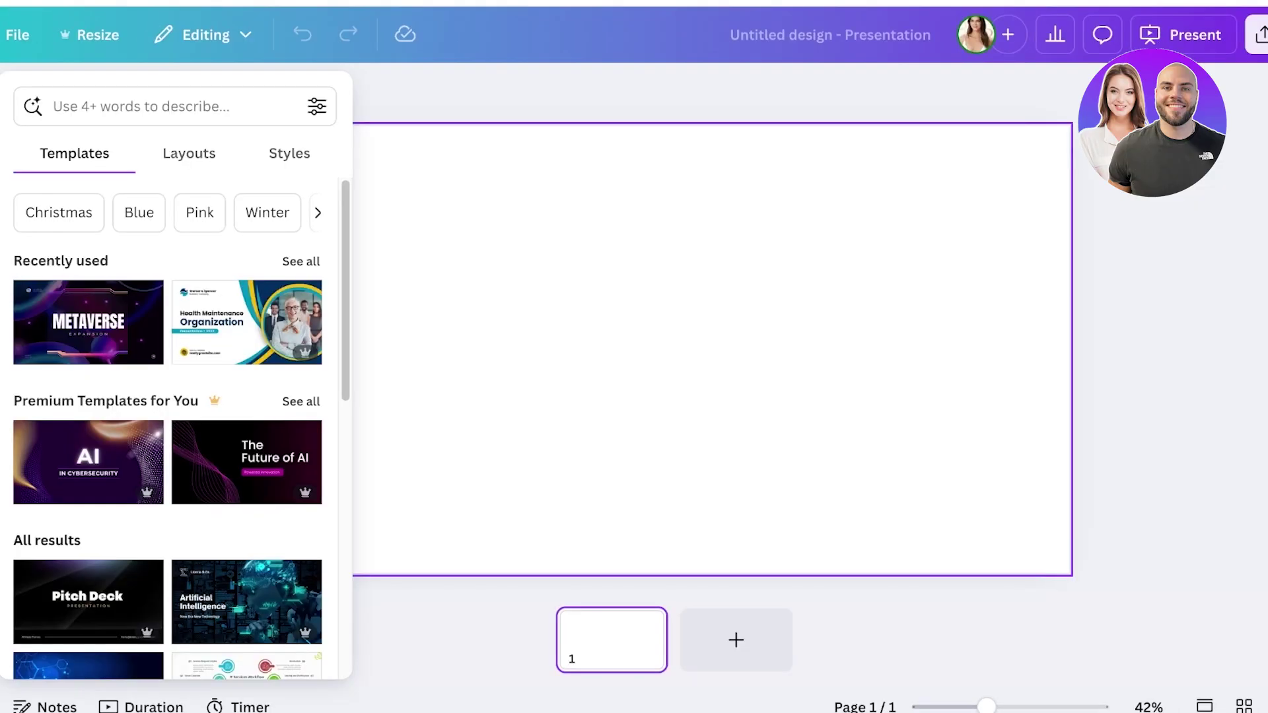
left_click(18, 381)
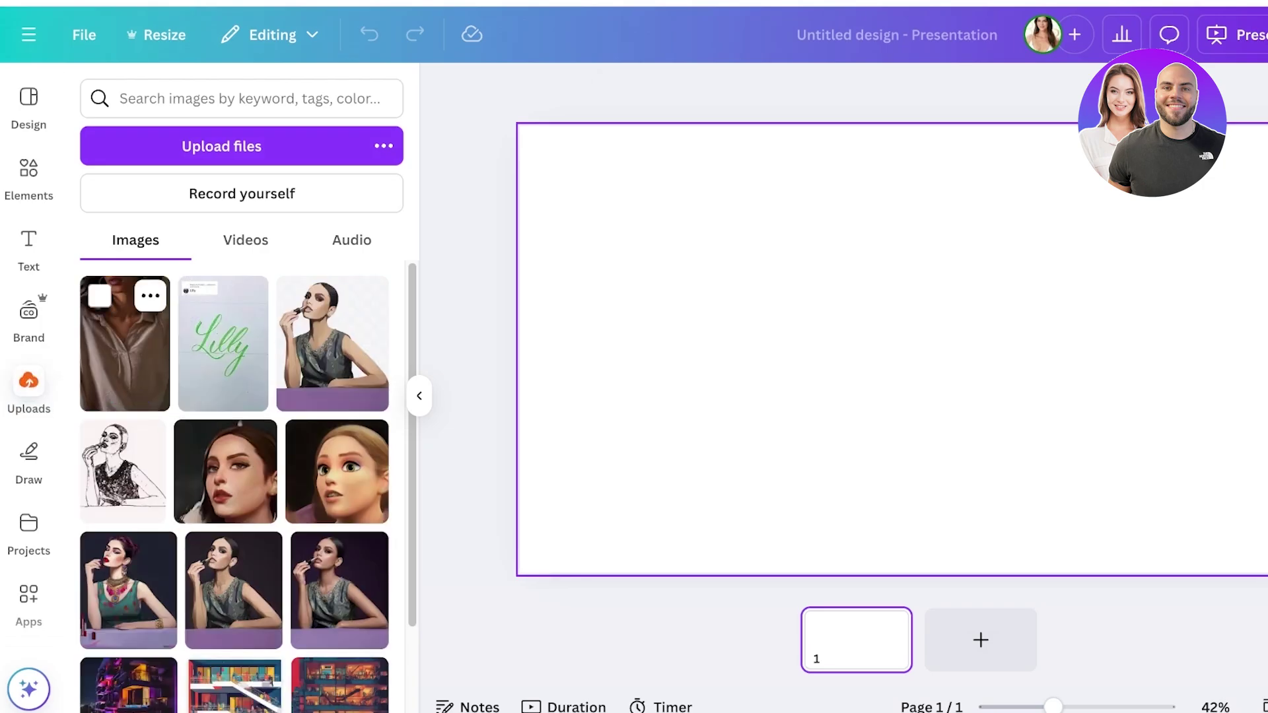
left_click(124, 350)
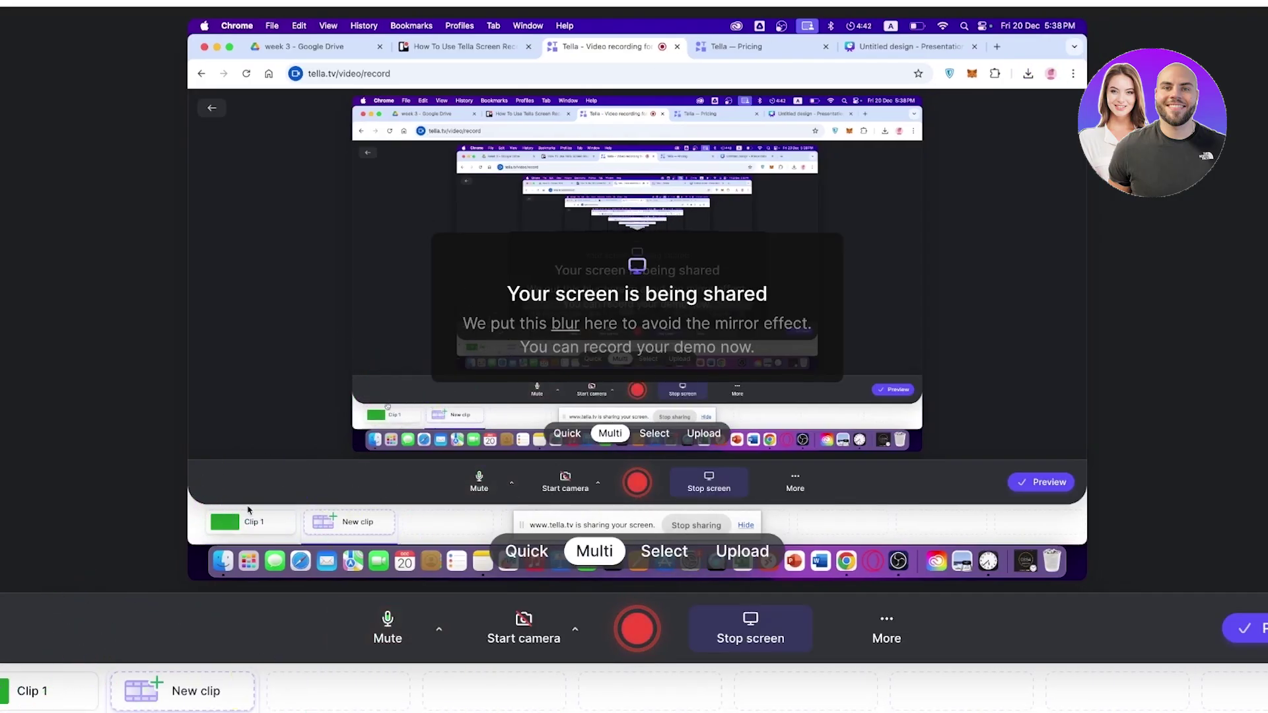
Return to Tella, open recorded Clip 1 in the video editor, and briefly play it back.
left_click(33, 690)
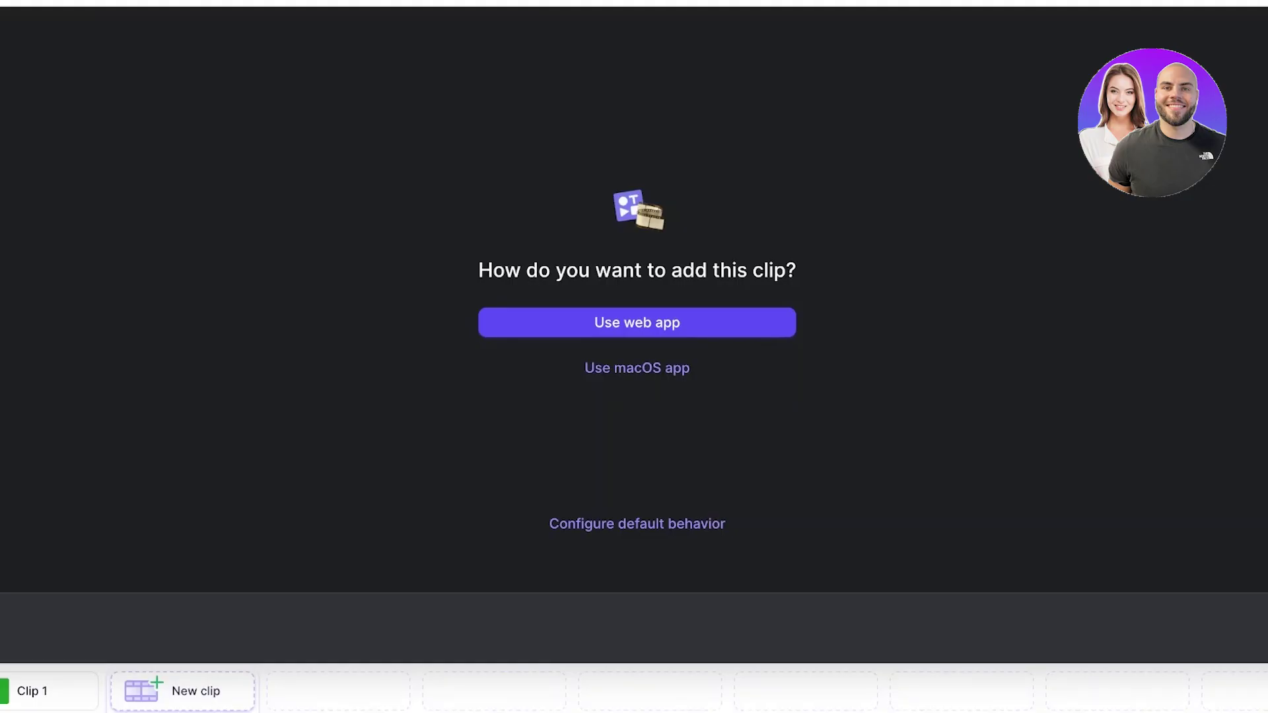
left_click(40, 691)
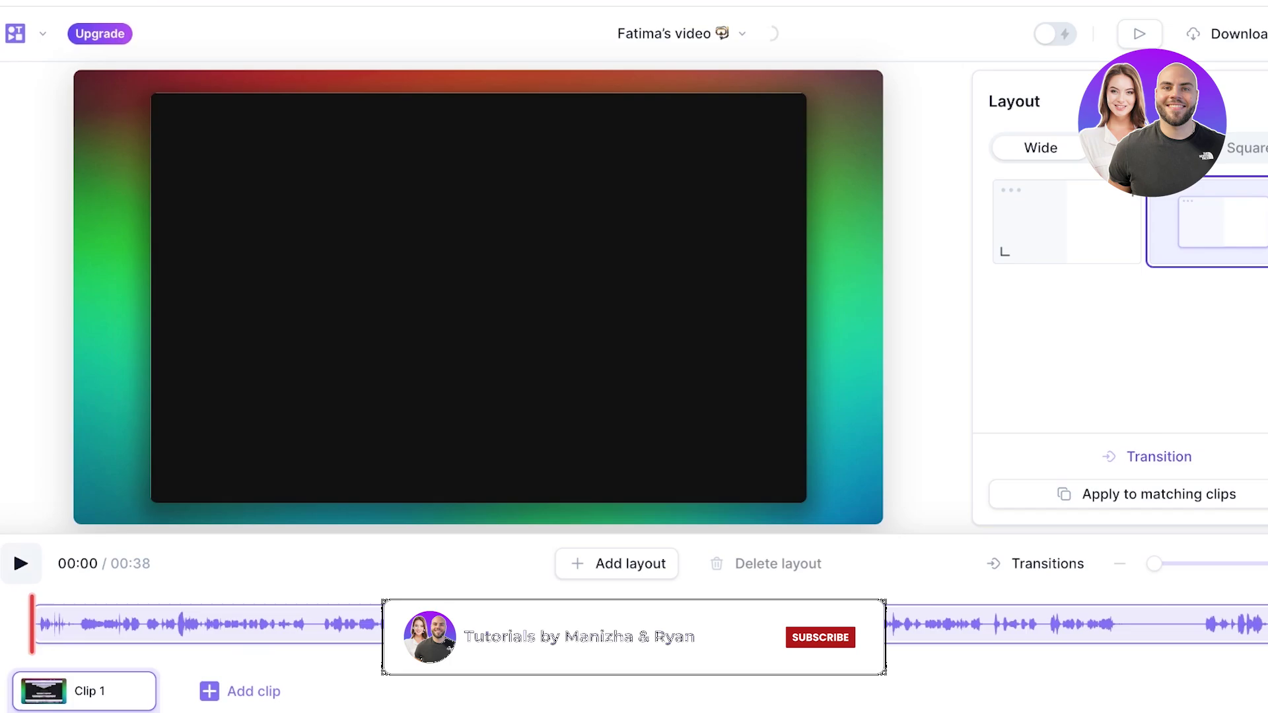
key("space")
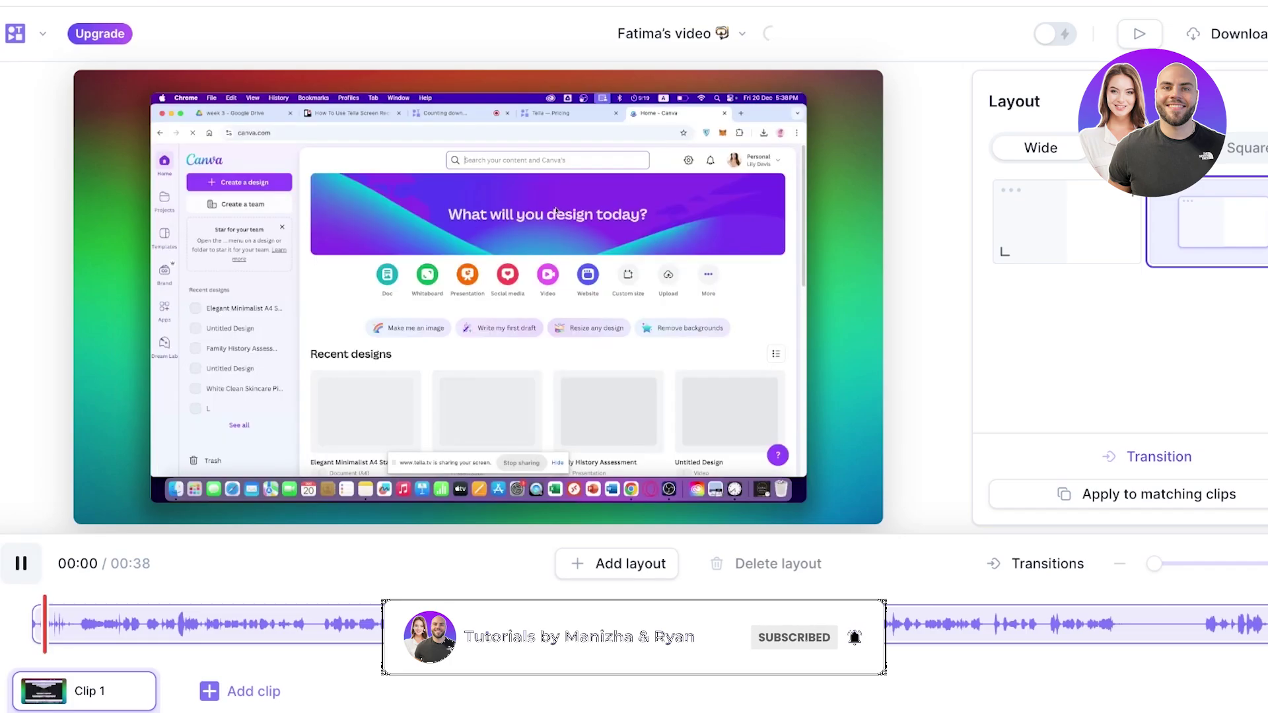
key("space")
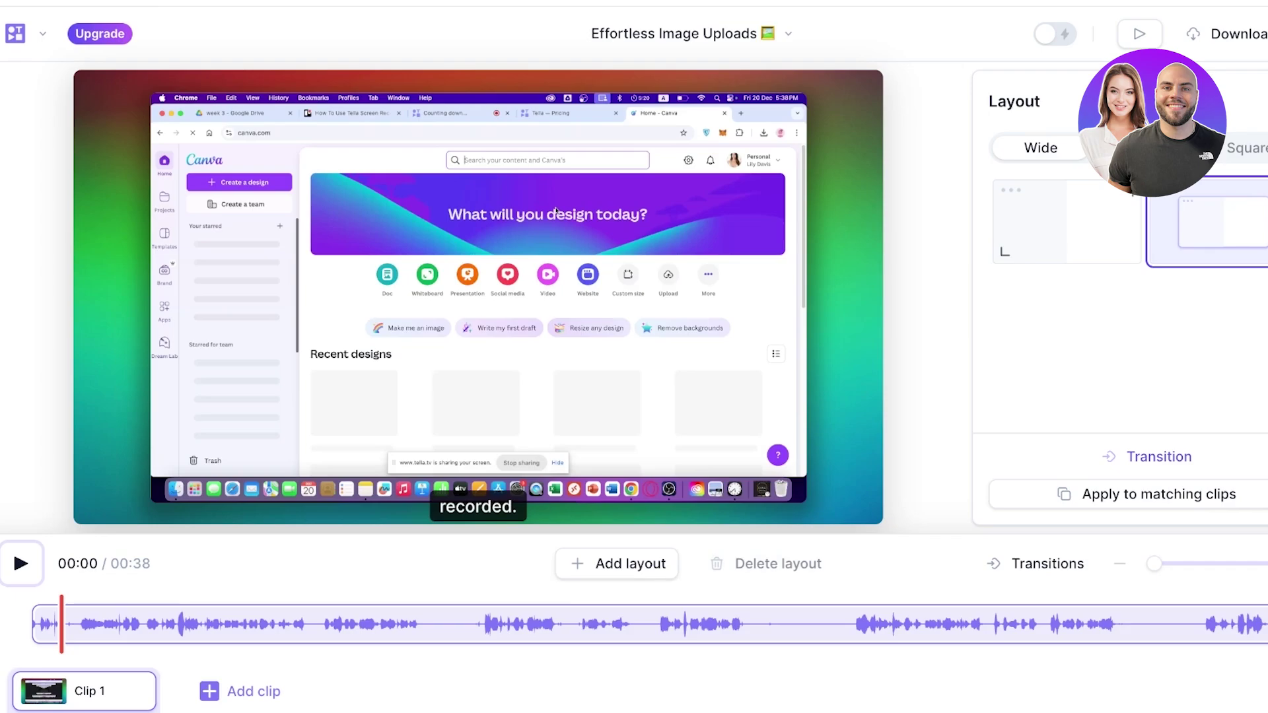
Compare the two Wide layouts for the clip and apply the one with the larger screen view.
left_click(1066, 222)
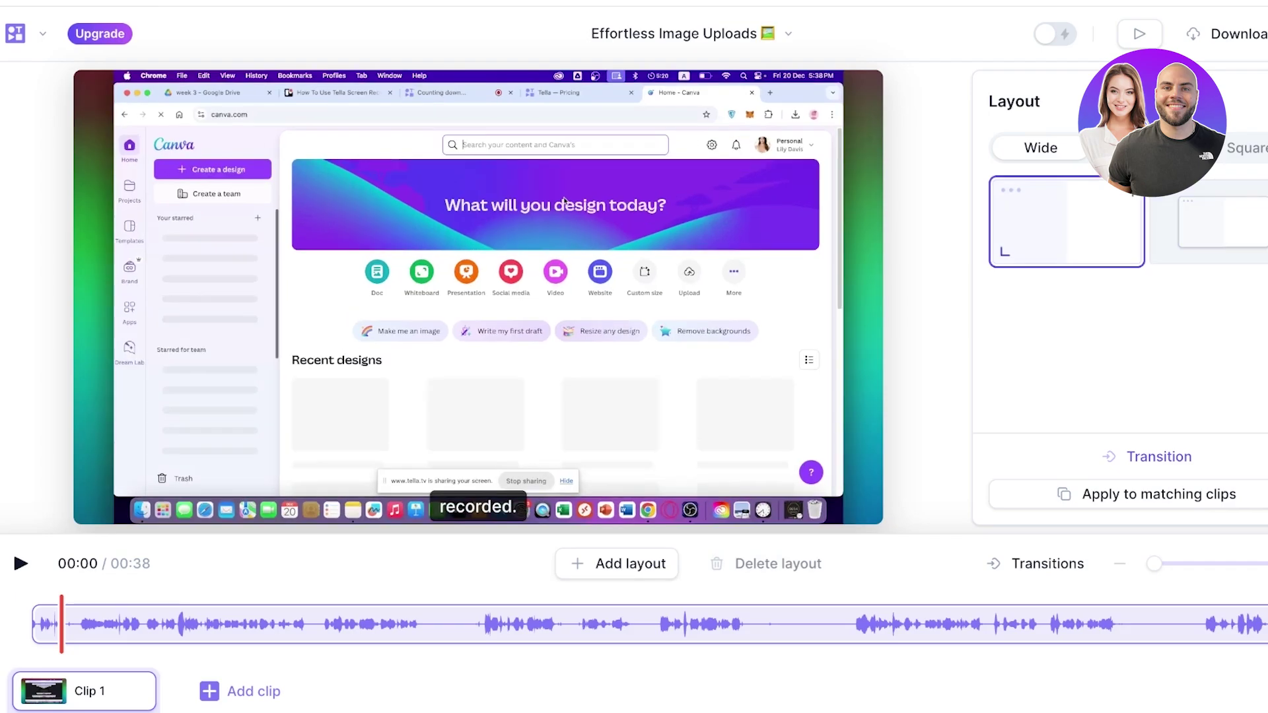
left_click(1215, 223)
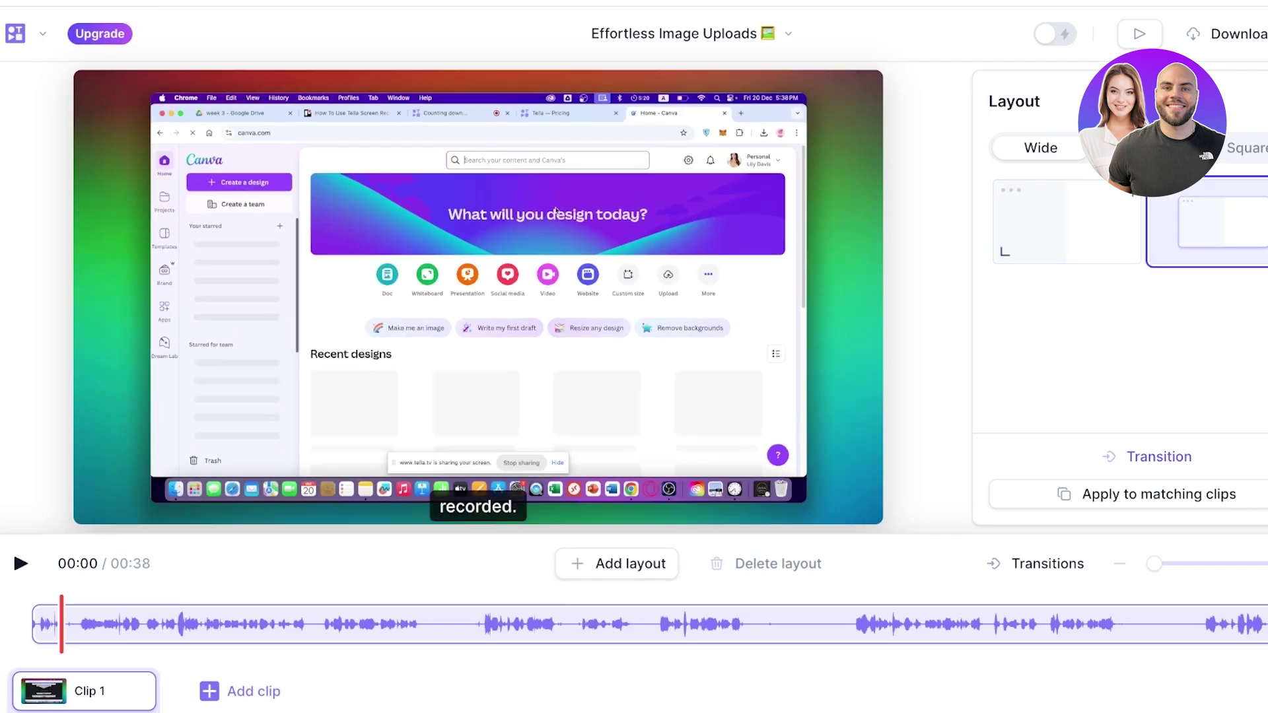
left_click(1101, 210)
left_click(1221, 224)
left_click(1067, 222)
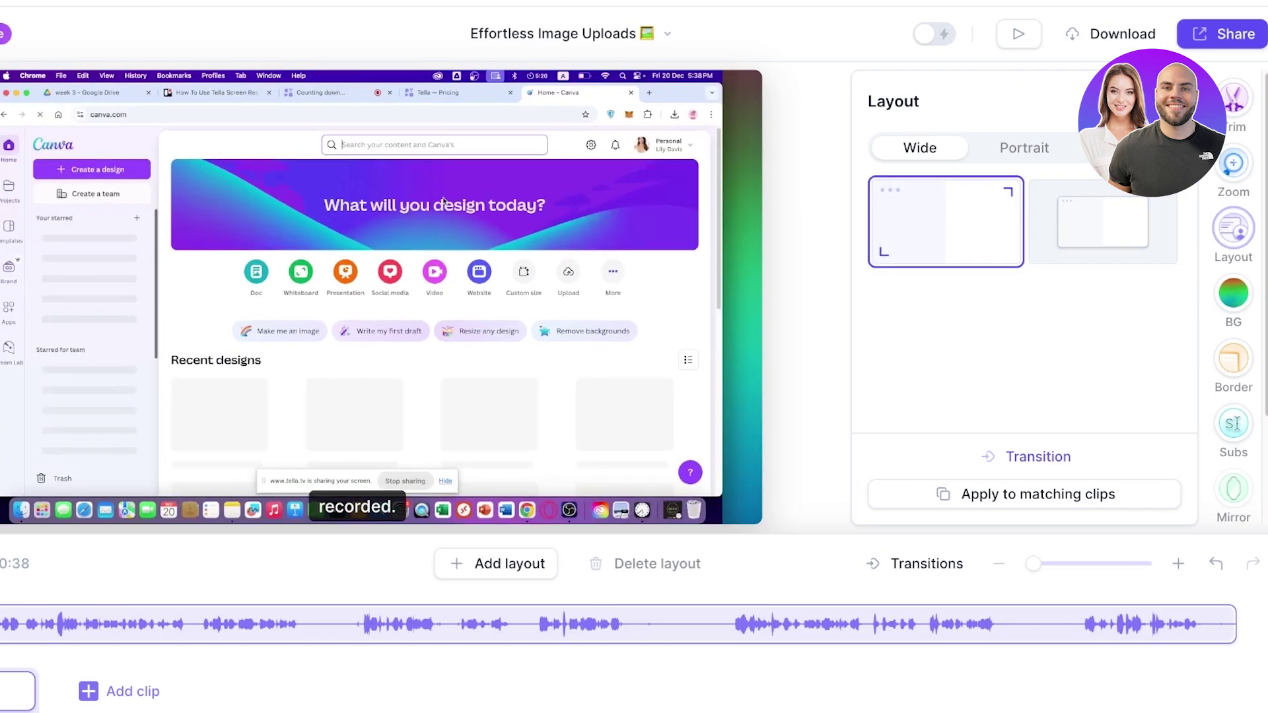
Try both Portrait layouts on the clip, and return to the Wide layout with the larger screen view.
left_click(1030, 148)
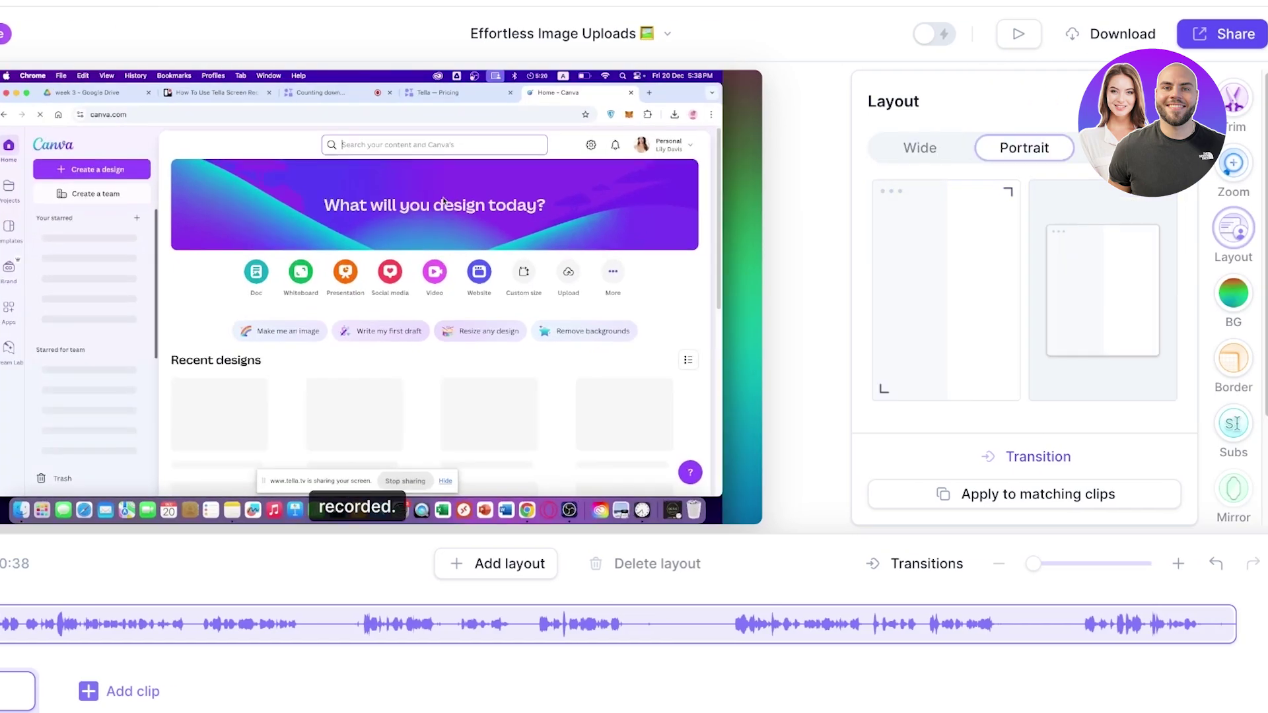
left_click(1093, 284)
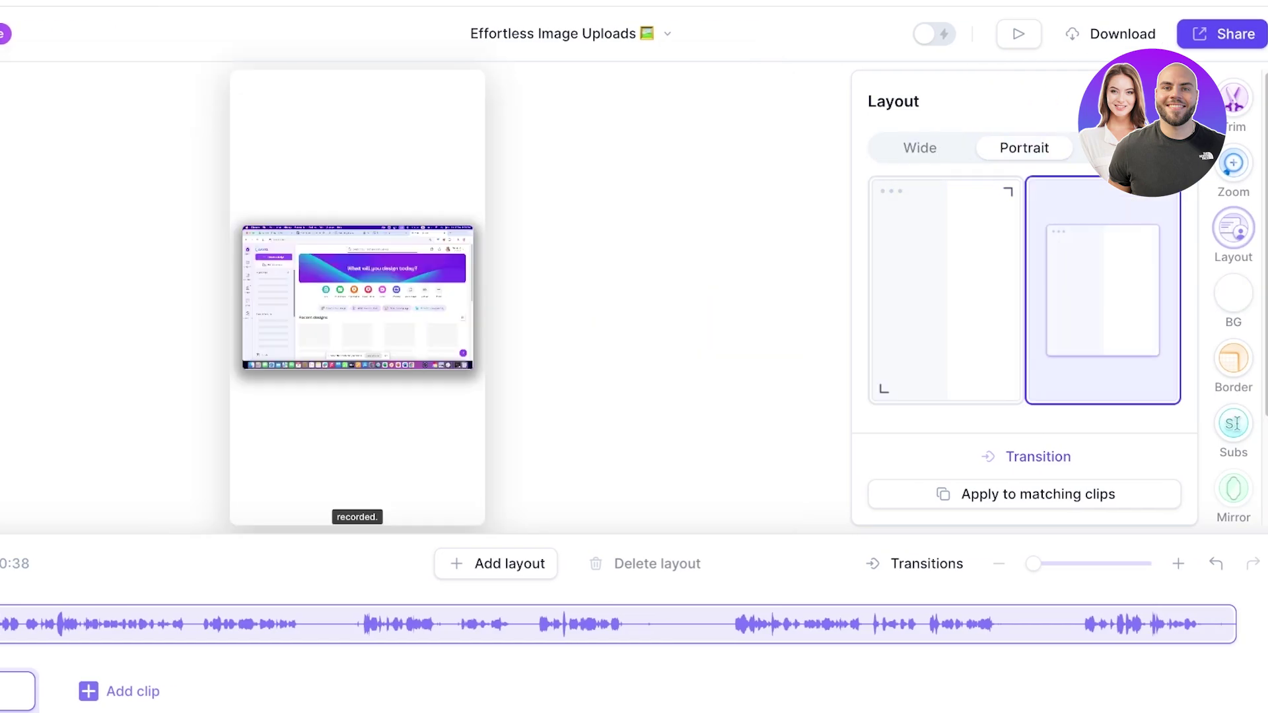
left_click(957, 284)
left_click(919, 148)
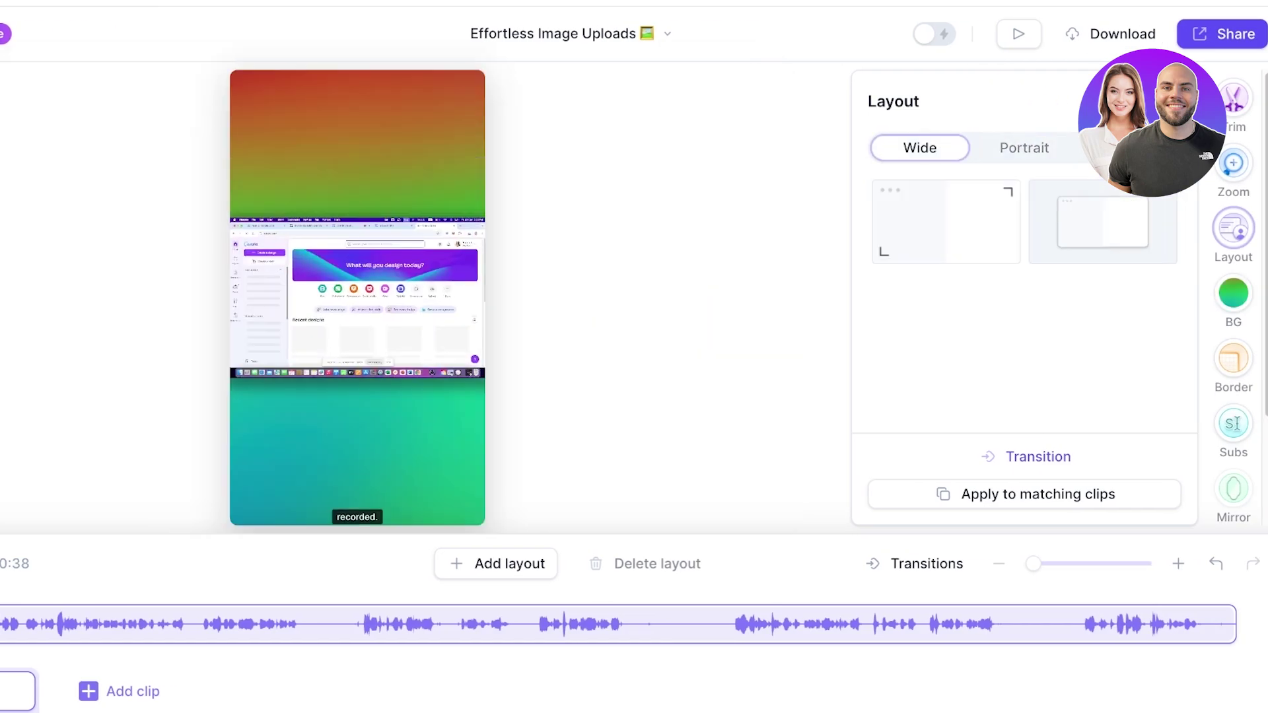
left_click(1102, 222)
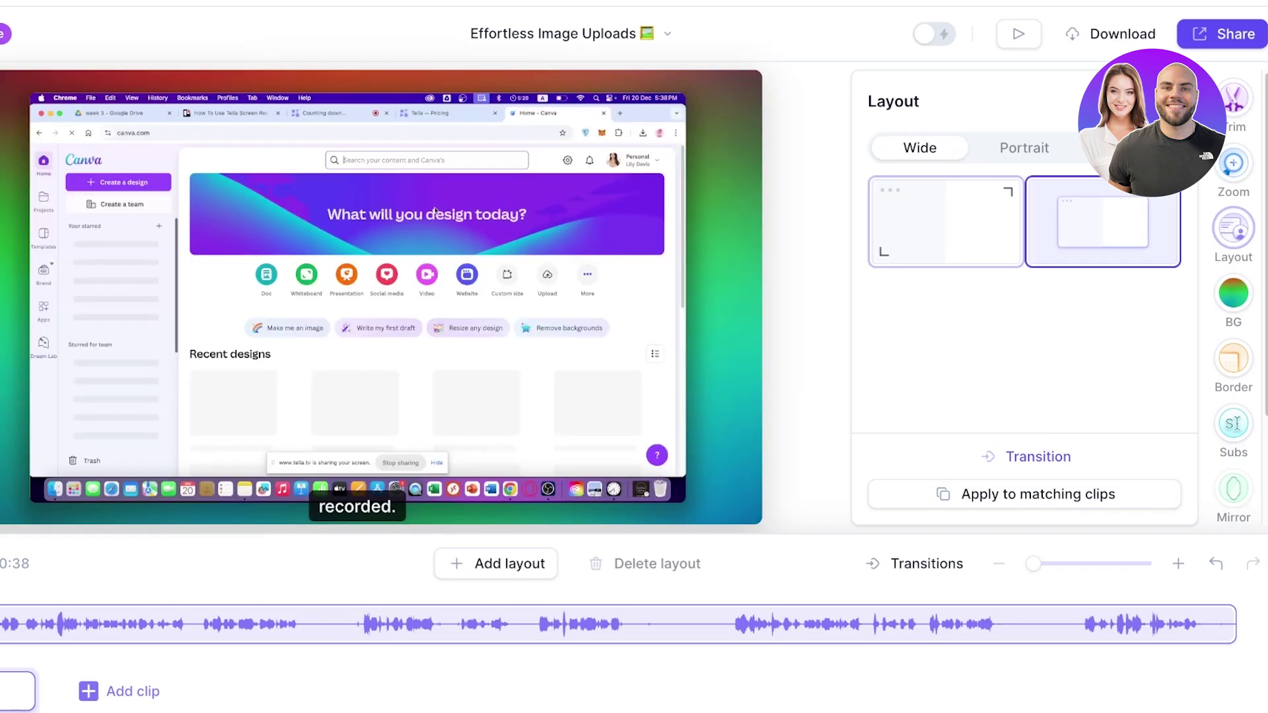
left_click(946, 222)
Trim the clip by removing its start and end buffers and the 5 silences found at the Natural setting.
left_click(1234, 99)
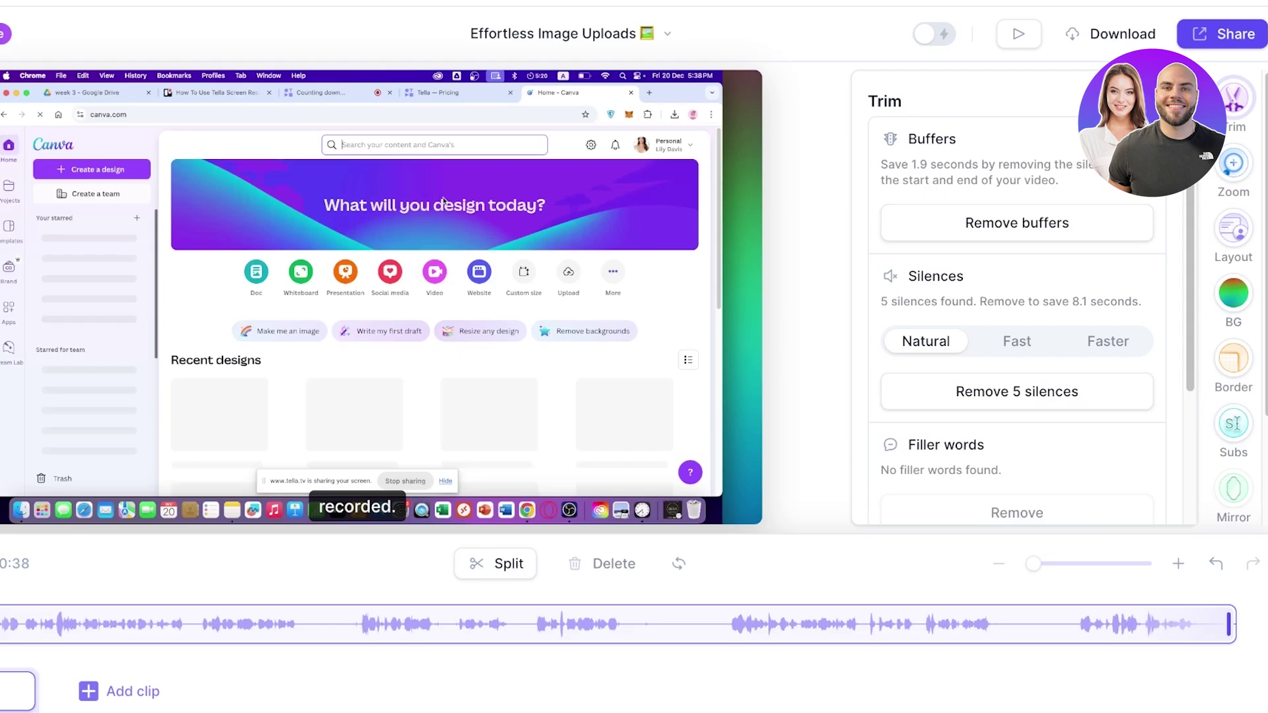
left_click_drag(888, 164, 998, 164)
left_click(1017, 223)
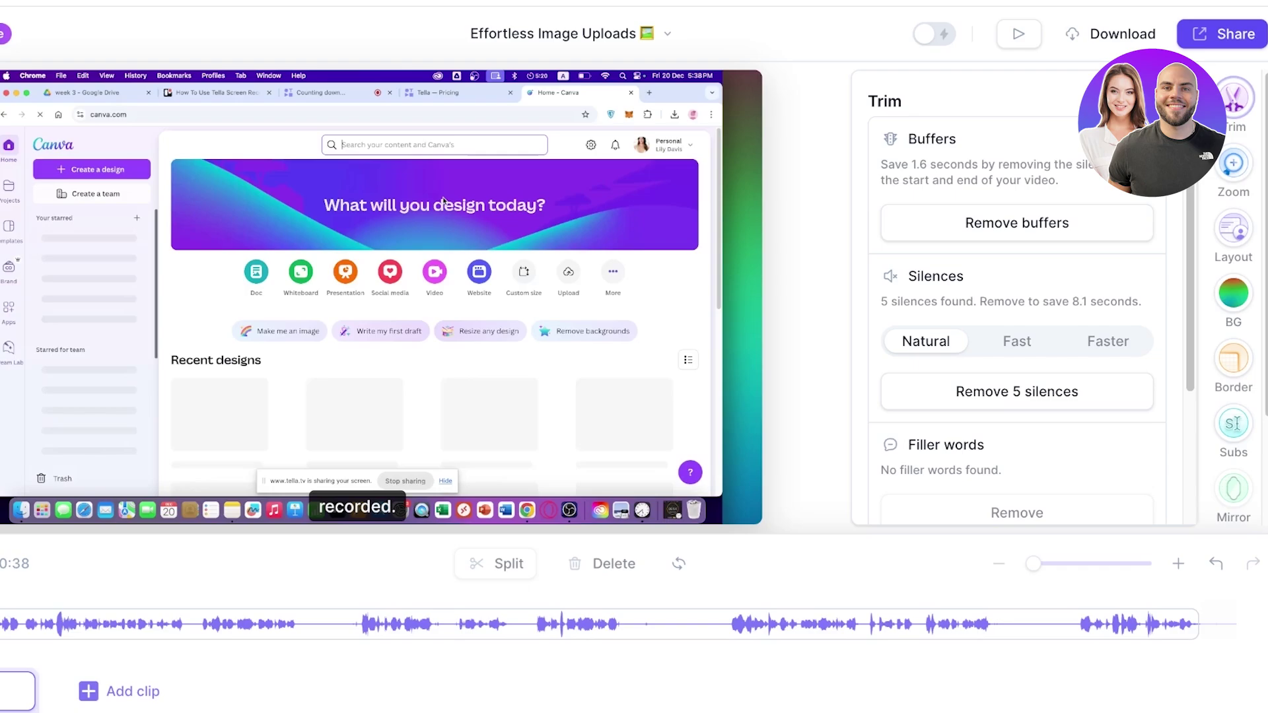
left_click(1017, 392)
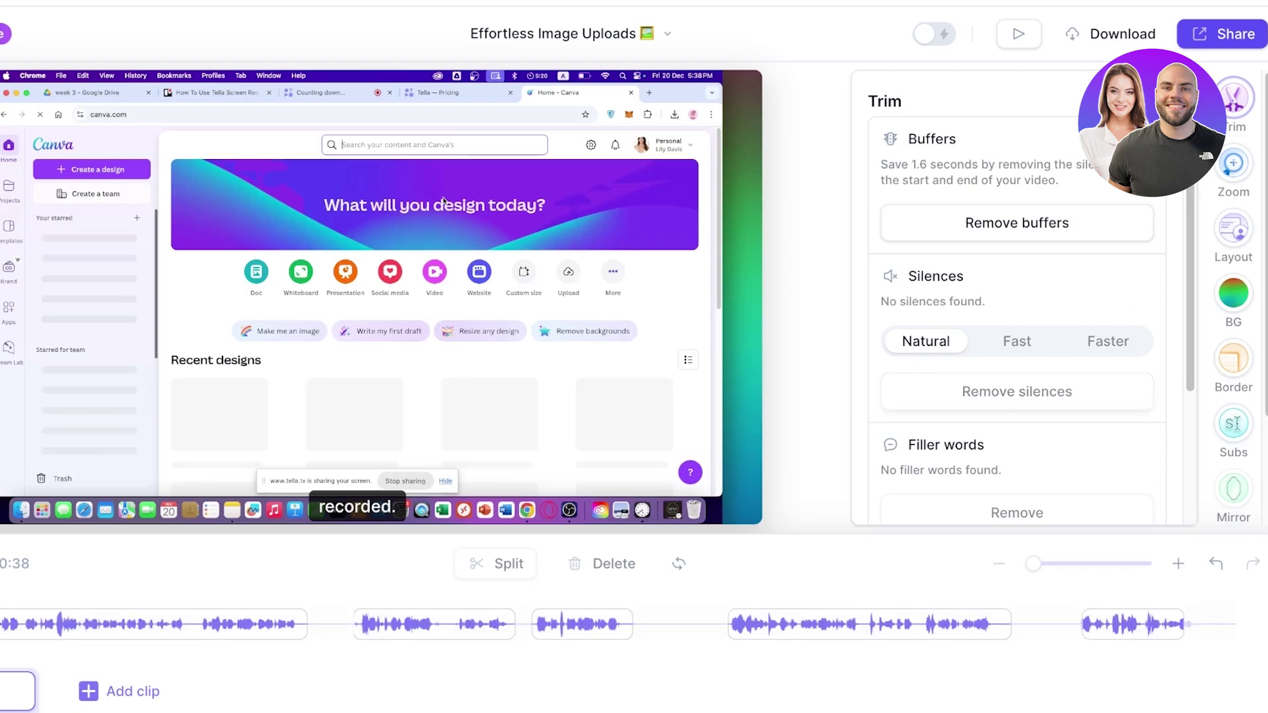
Delete the word "recorded." from the video through its transcript, check the remaining transcript, and return to the trim options.
scroll(1017, 391, "down", 3)
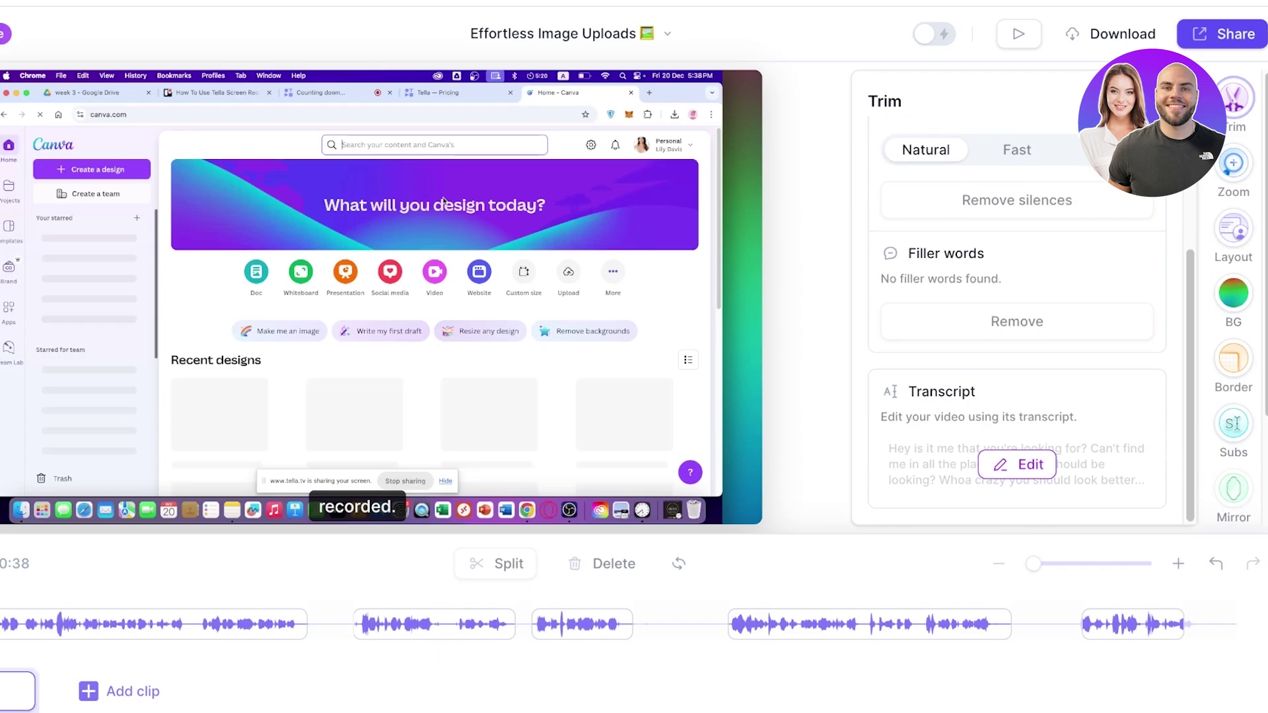
left_click(1017, 469)
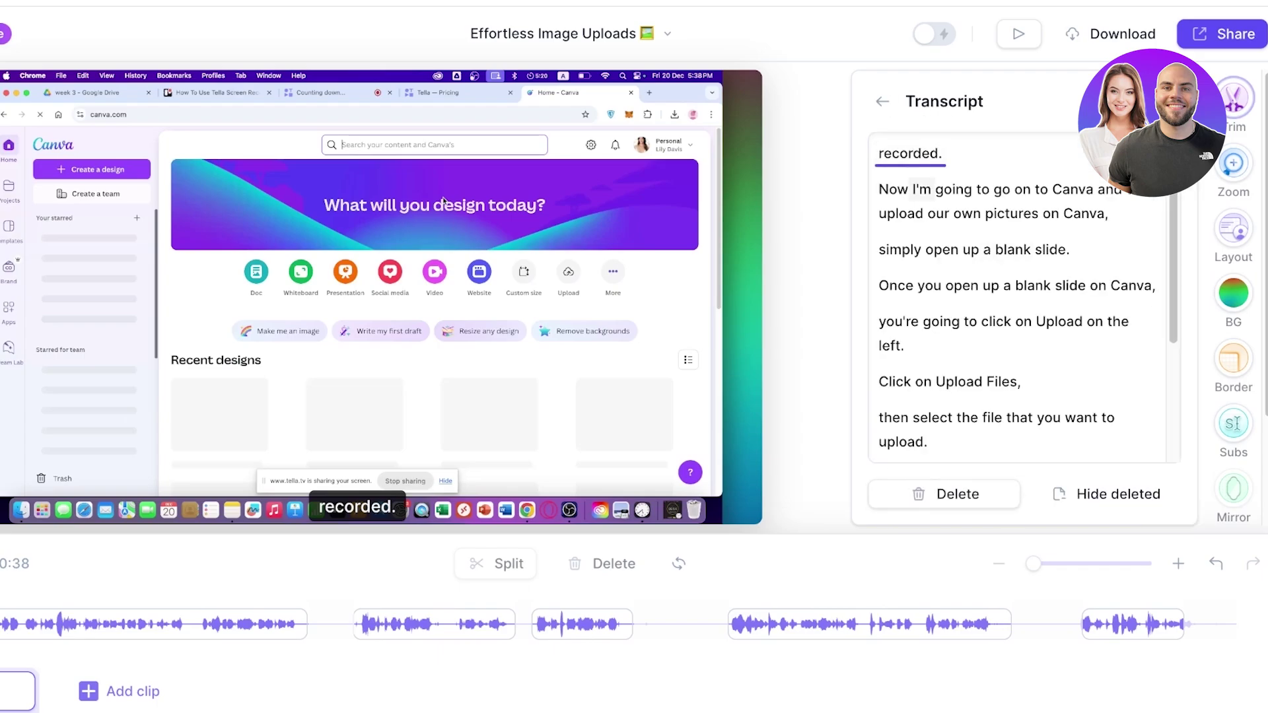
left_click(910, 153)
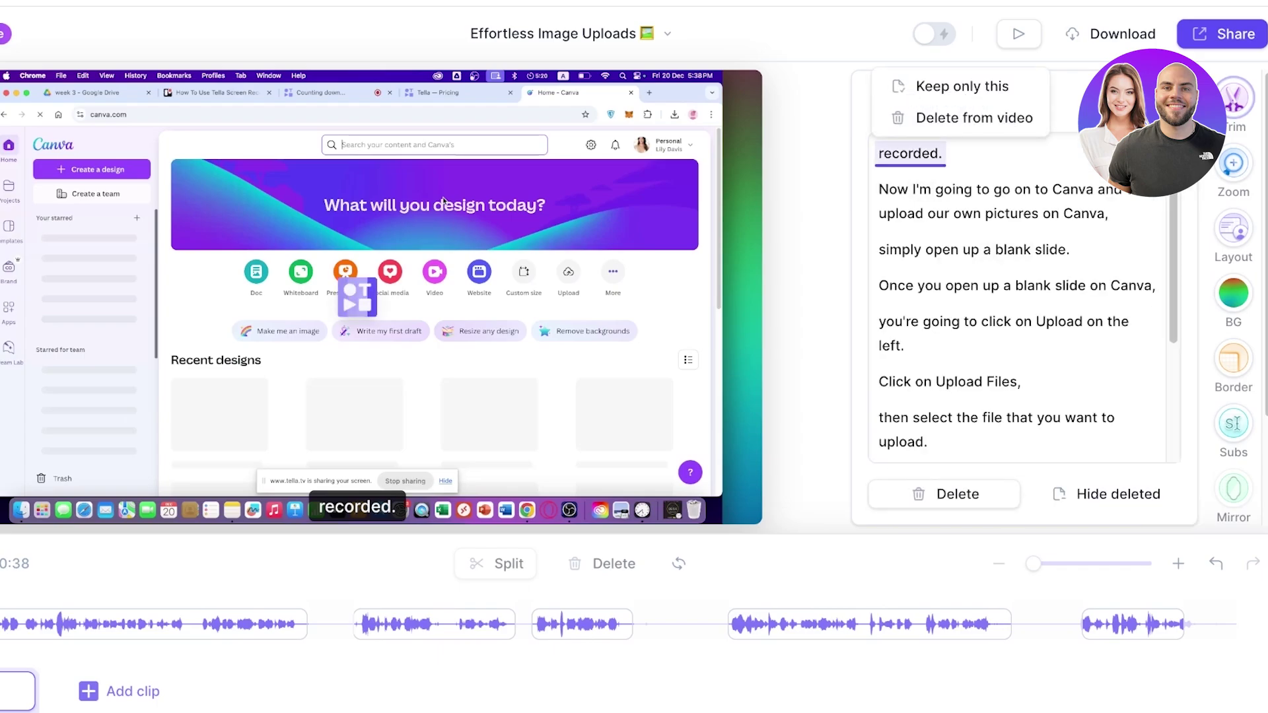
left_click(974, 118)
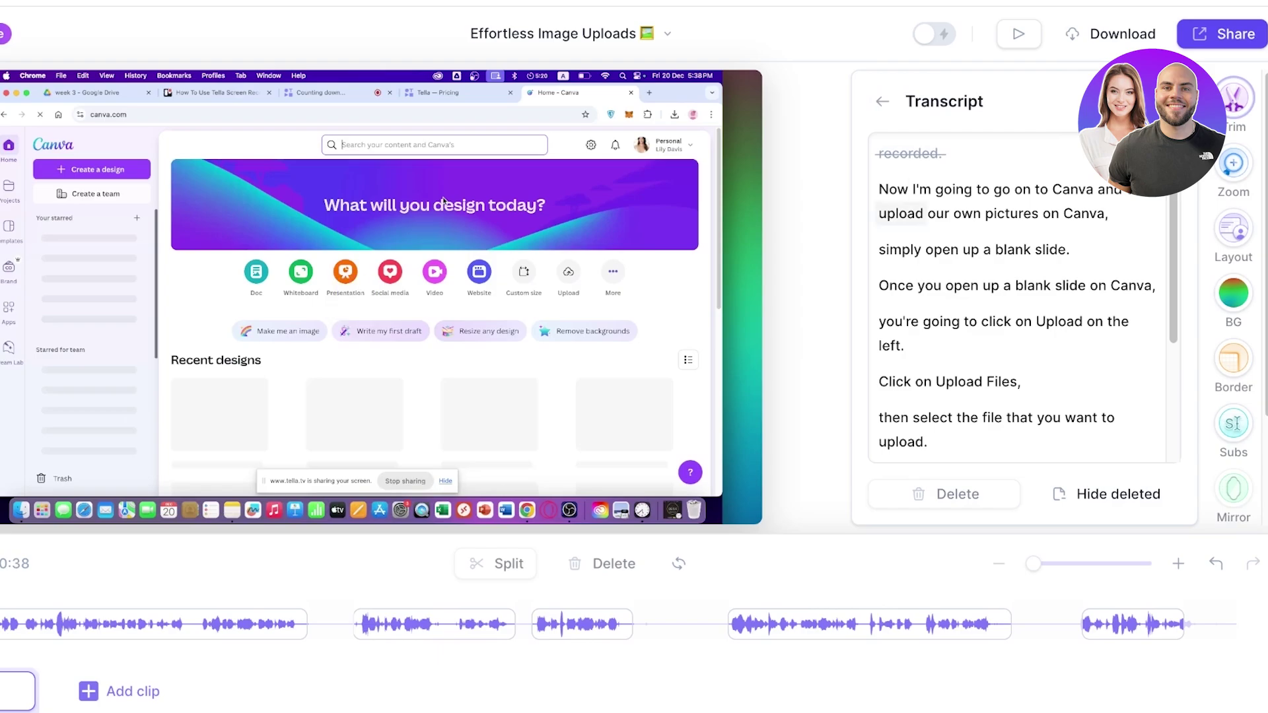
left_click(894, 190)
scroll(1017, 297, "down", 3)
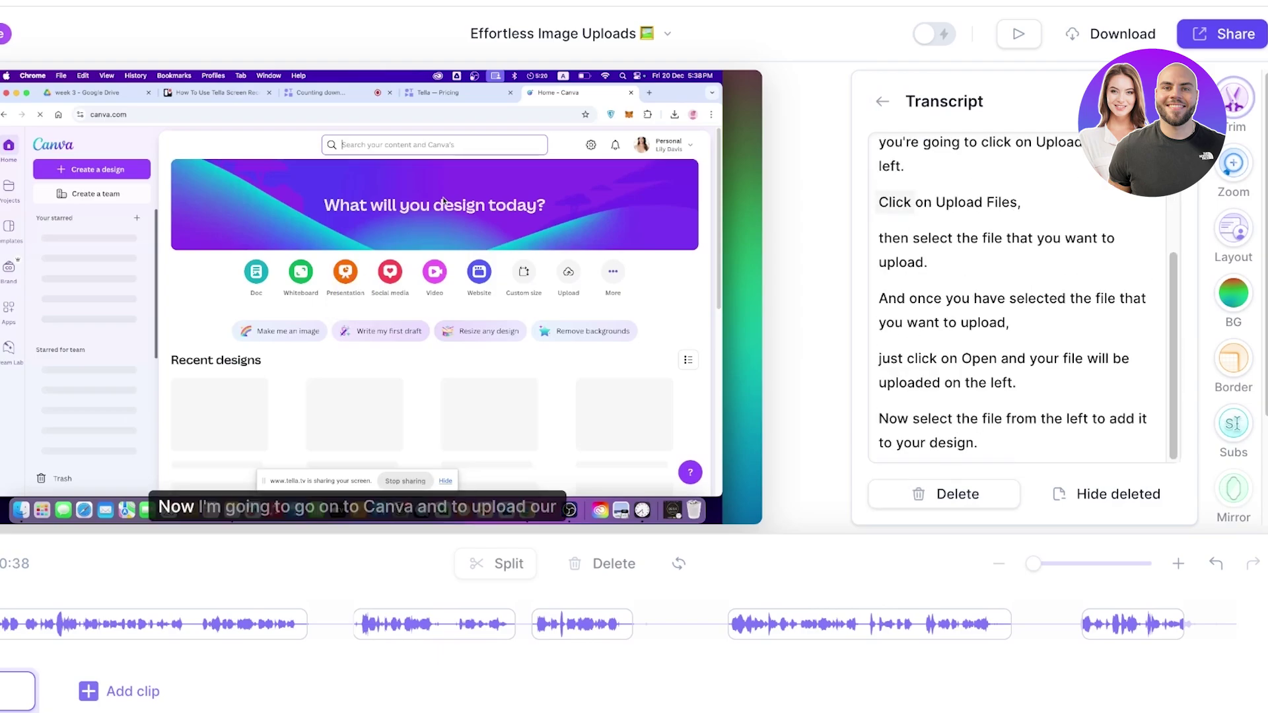
scroll(1034, 292, "up", 3)
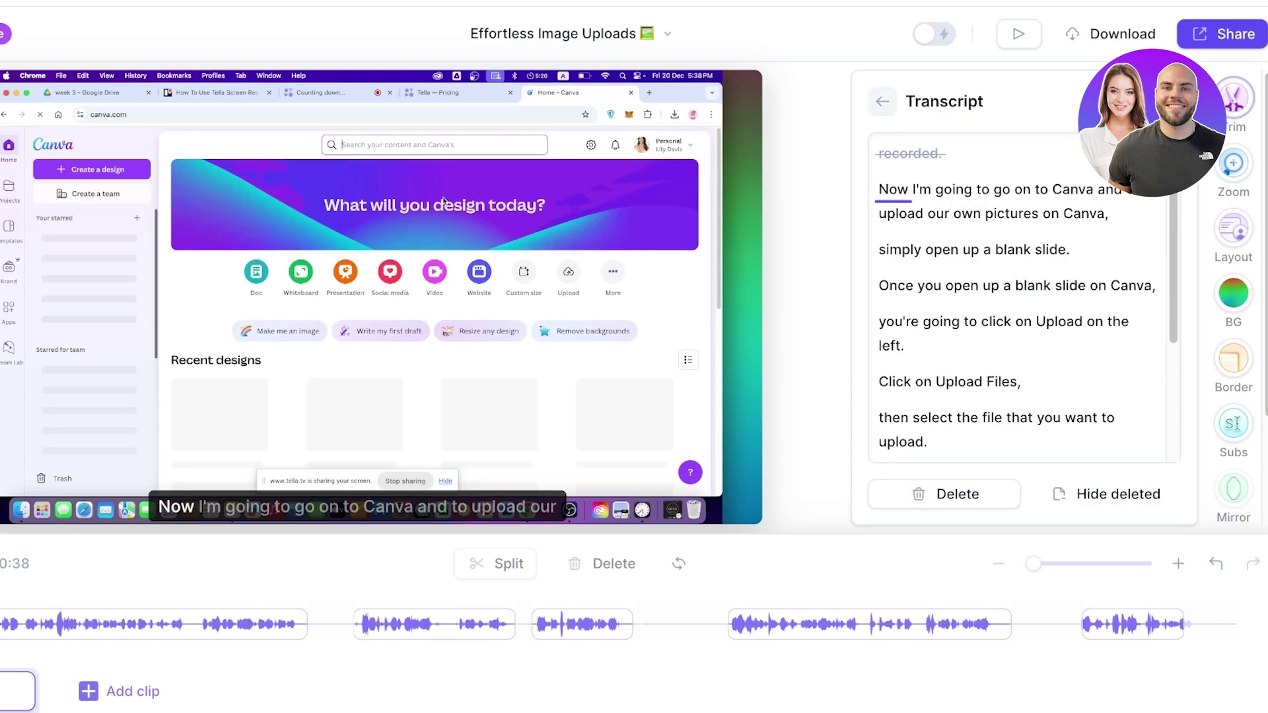
left_click(882, 101)
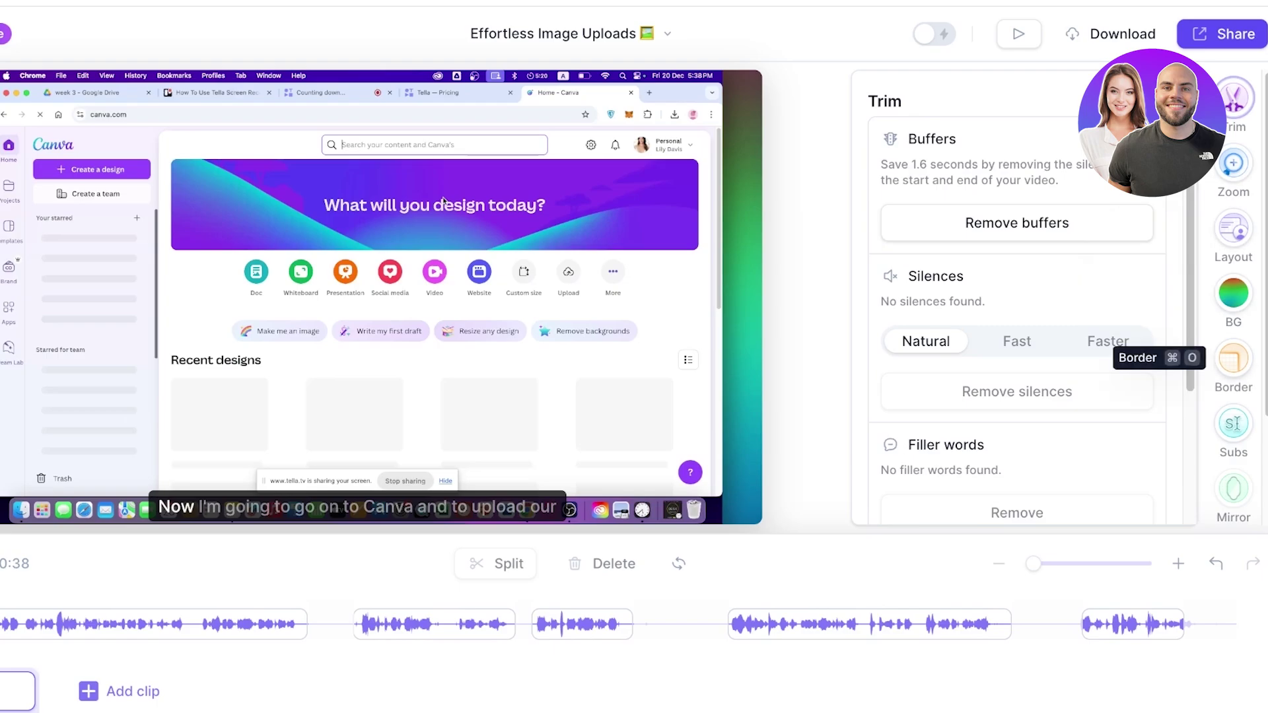
Try the Highlight and Mono subtitle styles on the video, and set the style back to Backdrop.
scroll(1233, 358, "down", 2)
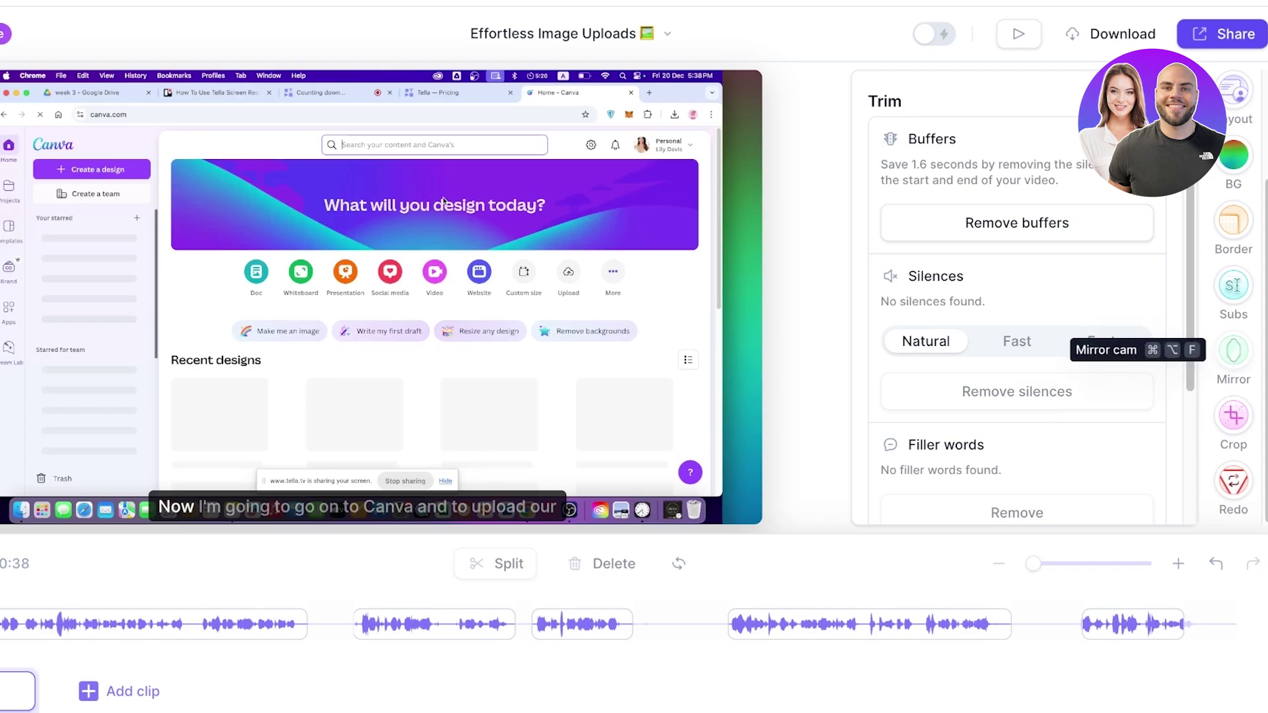
left_click(1233, 285)
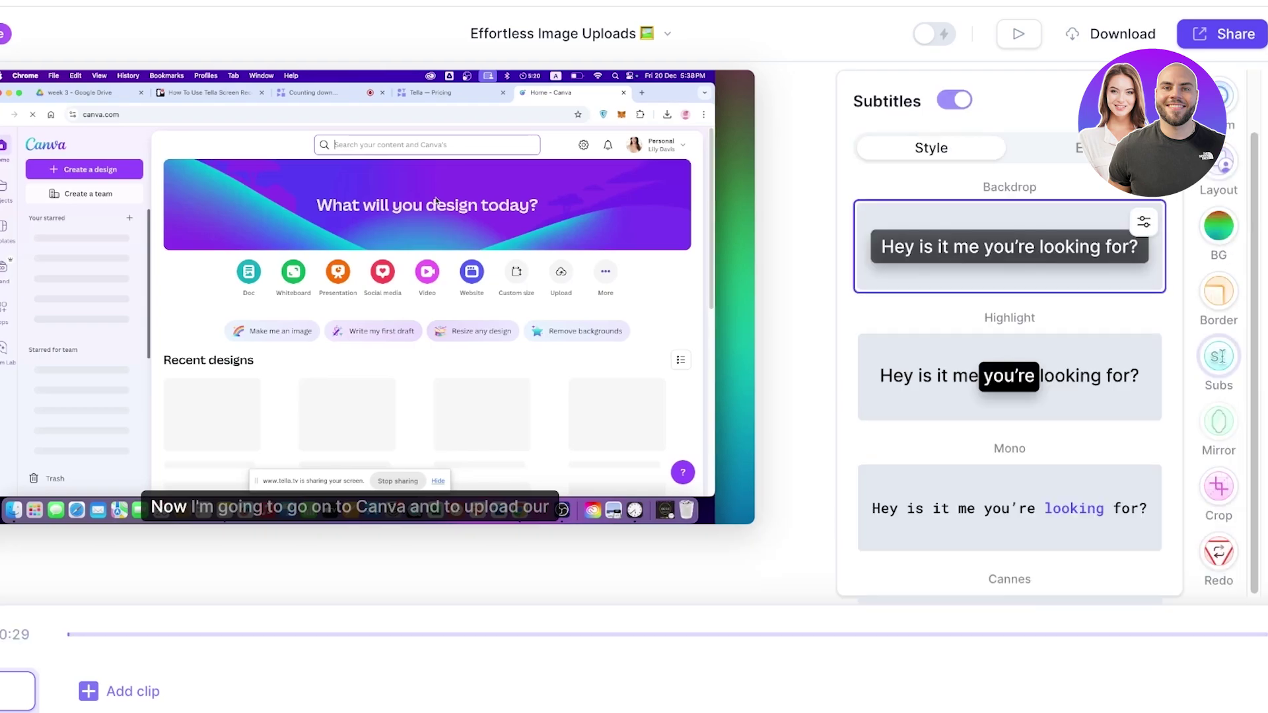
left_click(1009, 377)
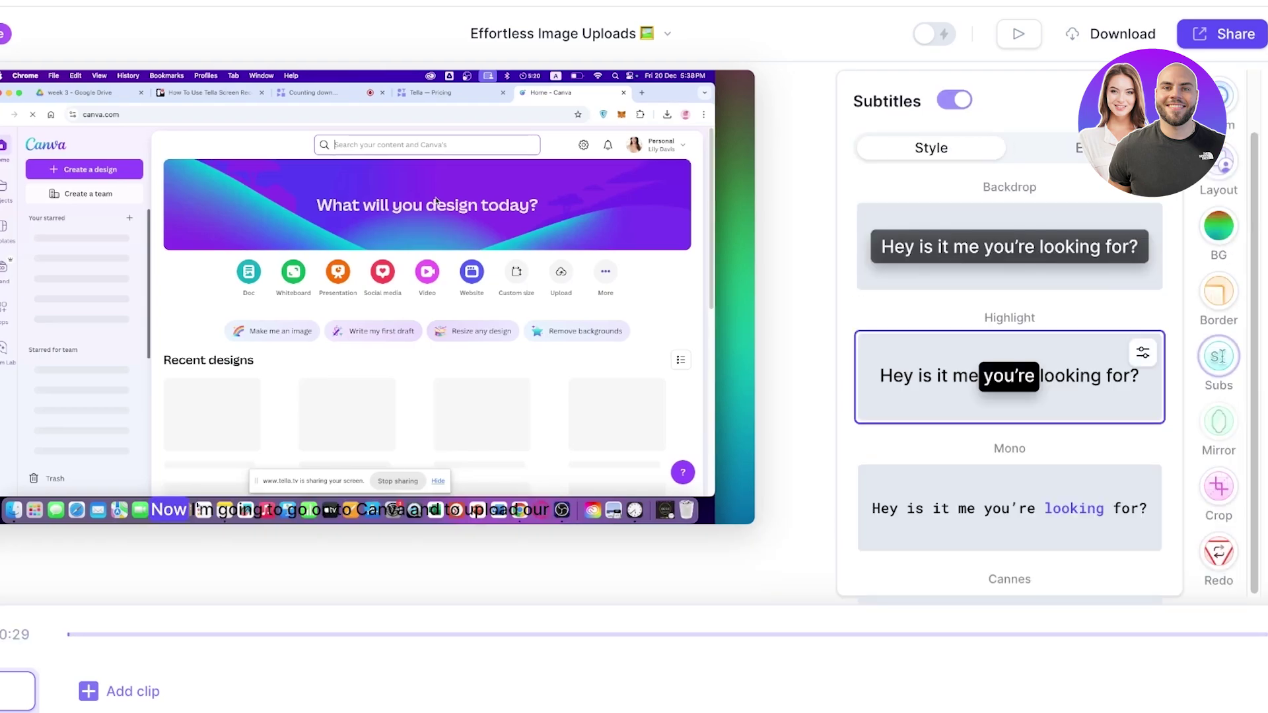
scroll(1009, 377, "down", 3)
scroll(1009, 377, "up", 3)
key("space")
left_click(1009, 492)
scroll(1009, 492, "down", 3)
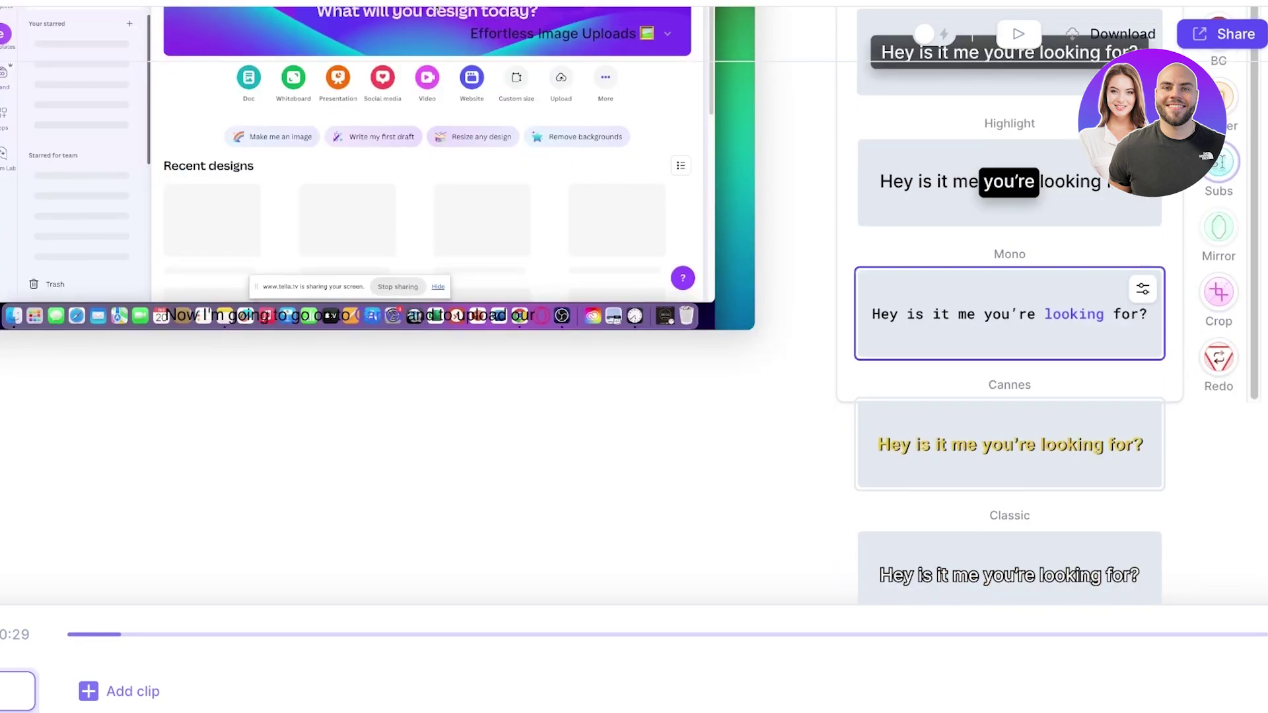
scroll(1009, 295, "up", 3)
left_click(1009, 247)
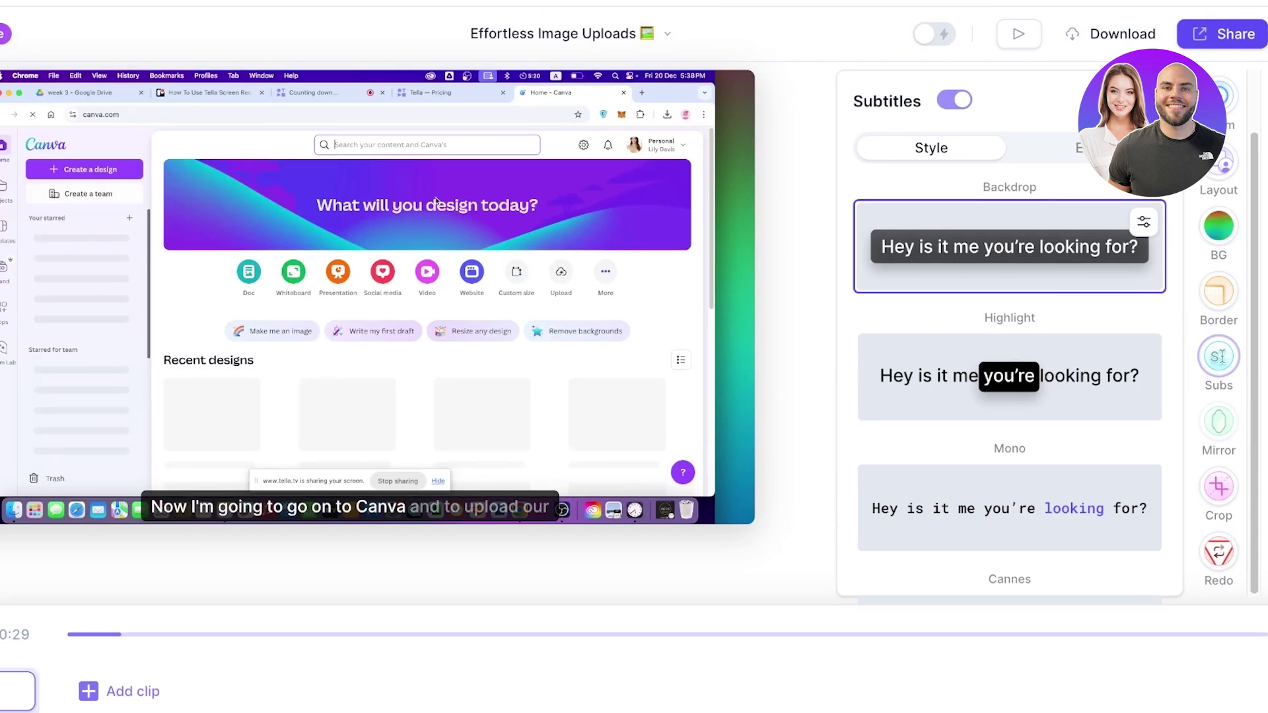
Review the time-stamped subtitle text down to its last lines, and go back to the layout options.
left_click(1087, 148)
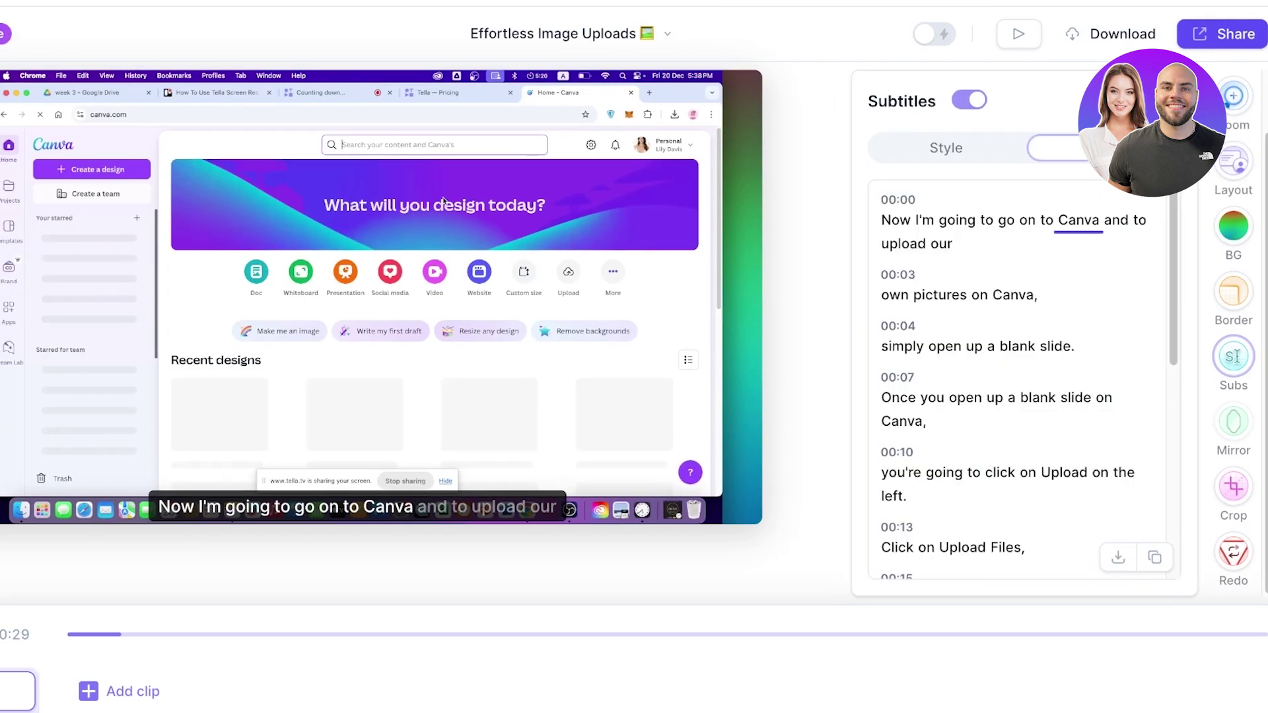
scroll(1025, 380, "down", 6)
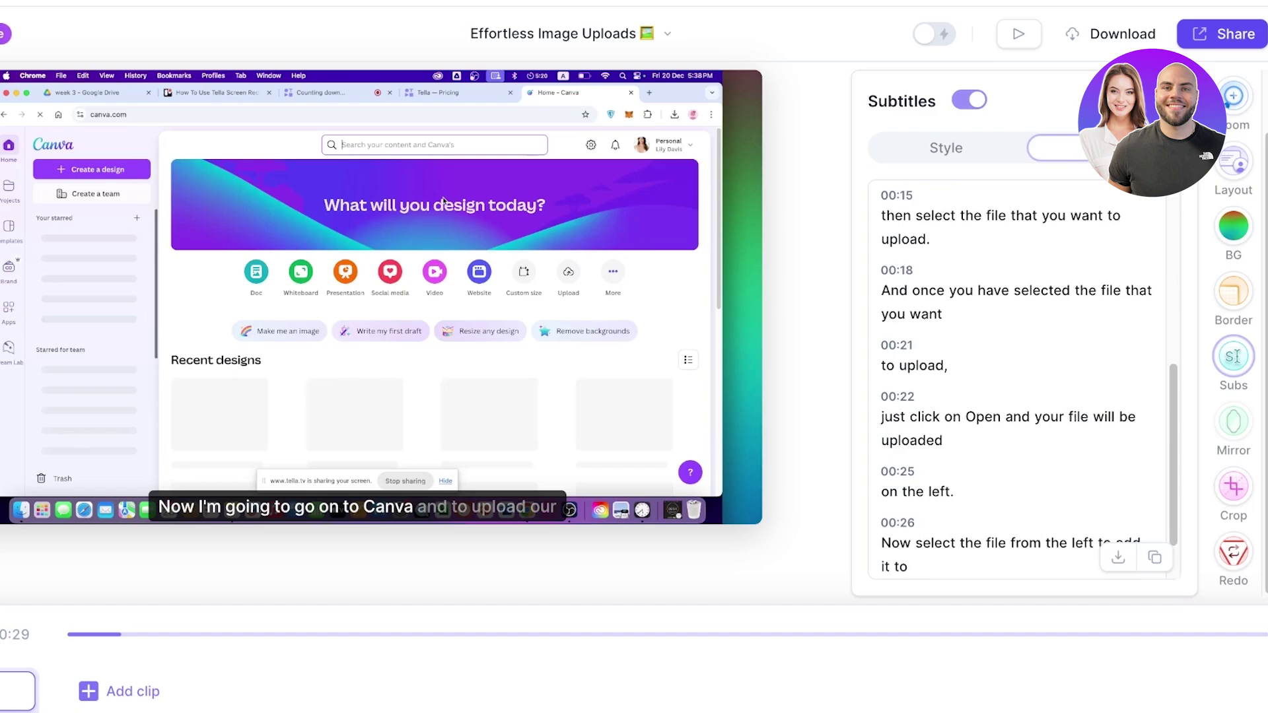
left_click(946, 148)
left_click(1219, 162)
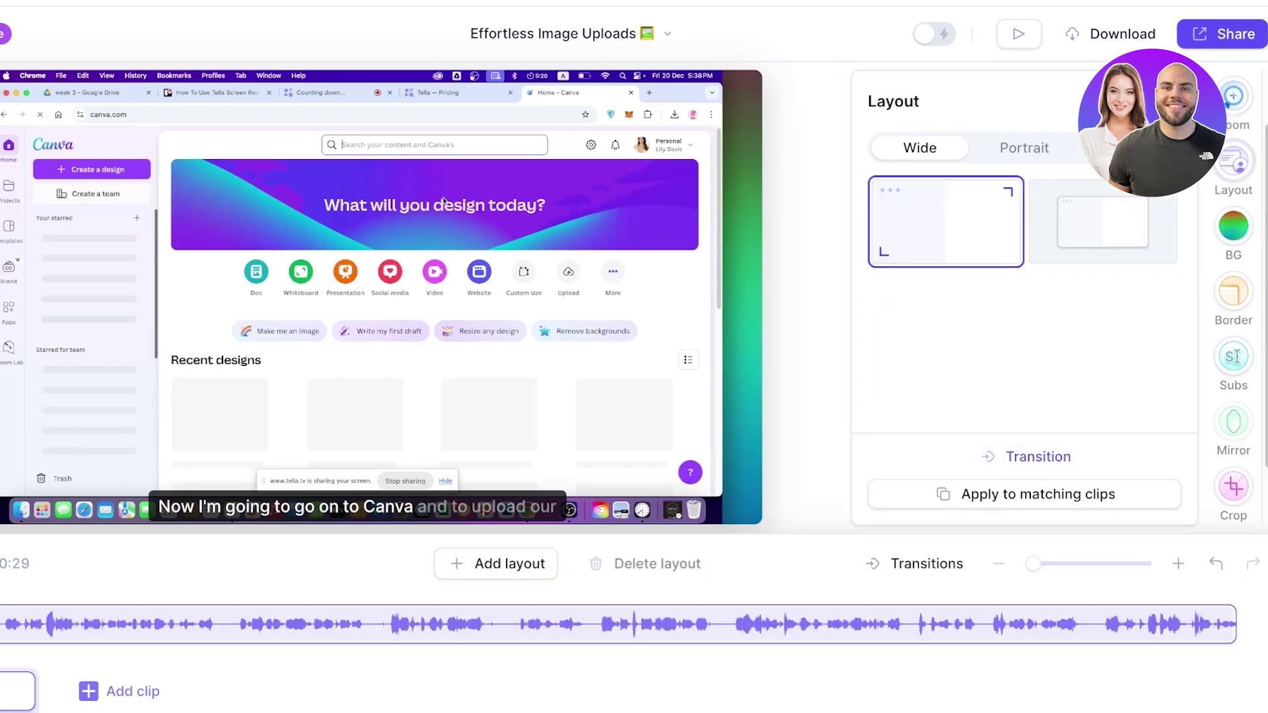
Open the video's sharing options, and switch the restriction to workspace members on and back off.
left_click(1223, 34)
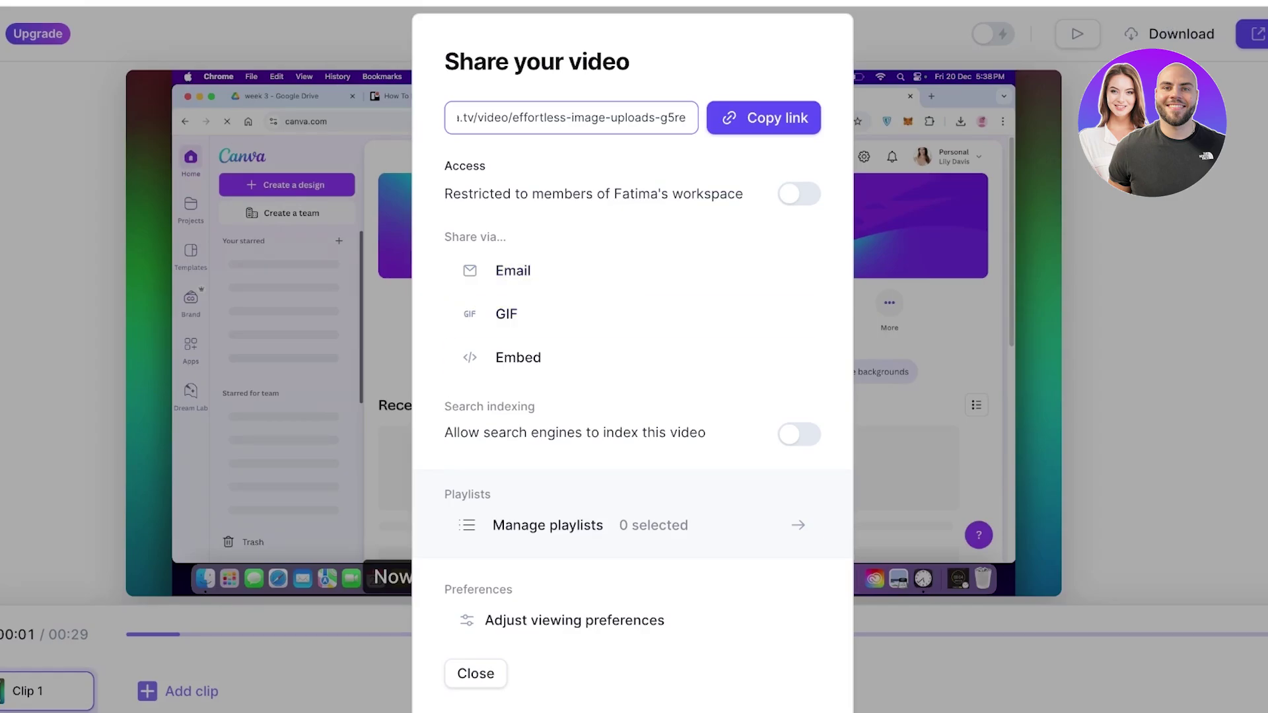
left_click(799, 194)
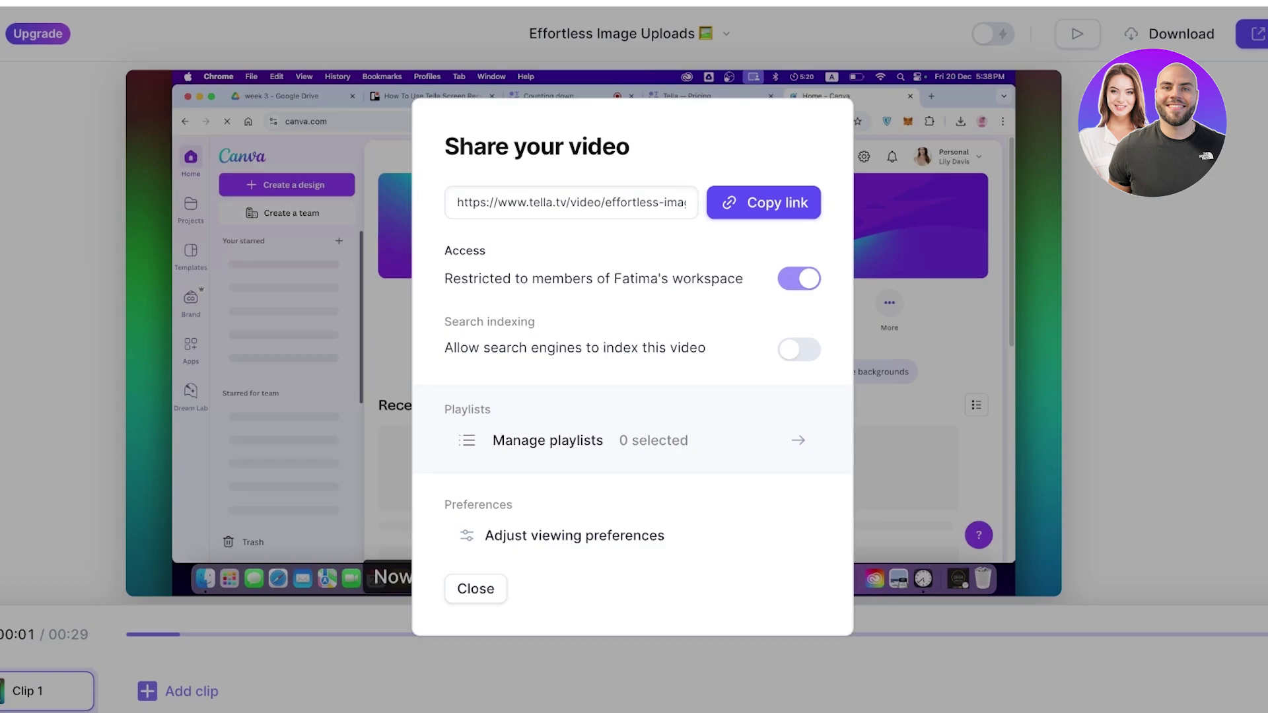
left_click(799, 279)
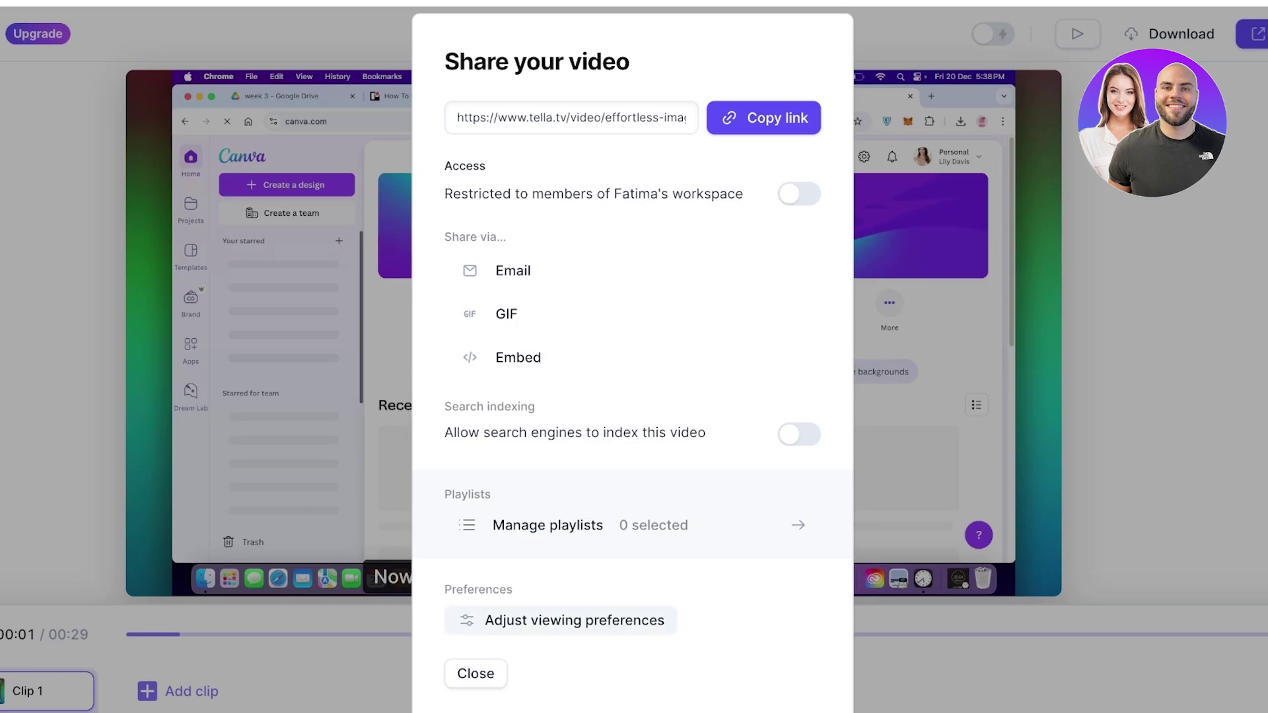
Review the video's viewing preferences, including subtitles, comments, downloads and thumbnail, and close the sharing options.
left_click(575, 620)
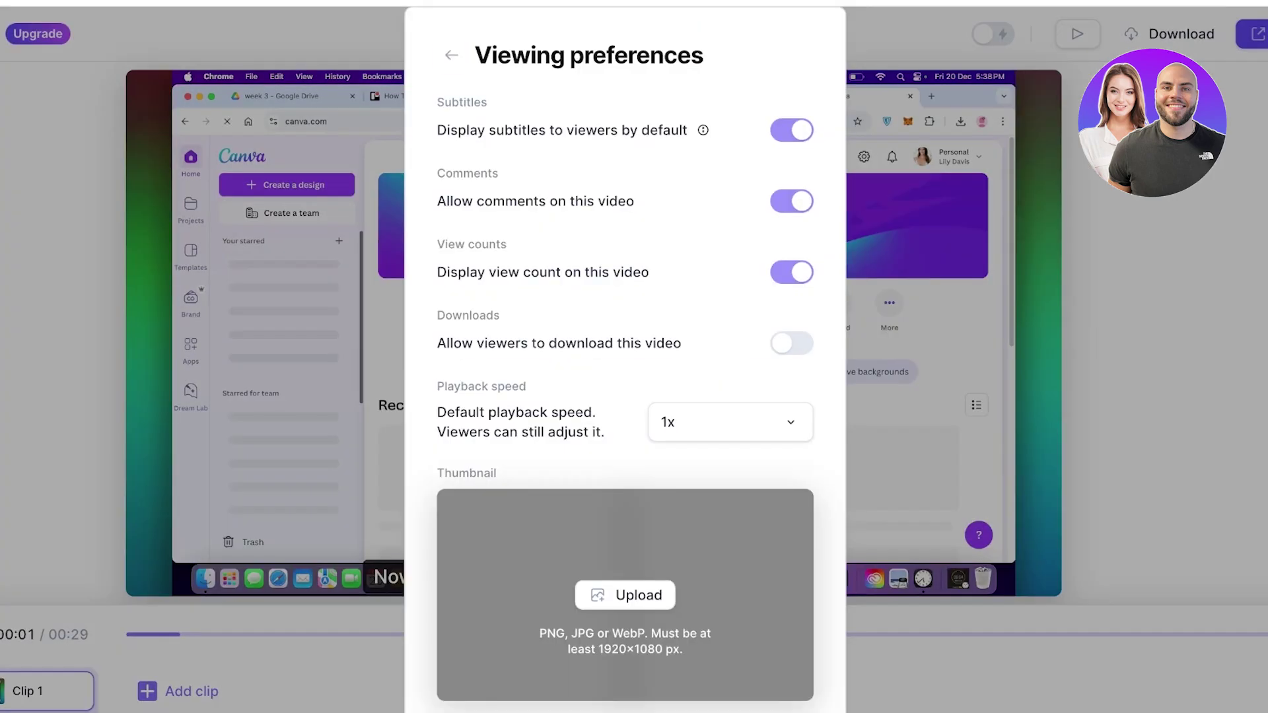
left_click_drag(528, 328, 438, 241)
left_click(451, 55)
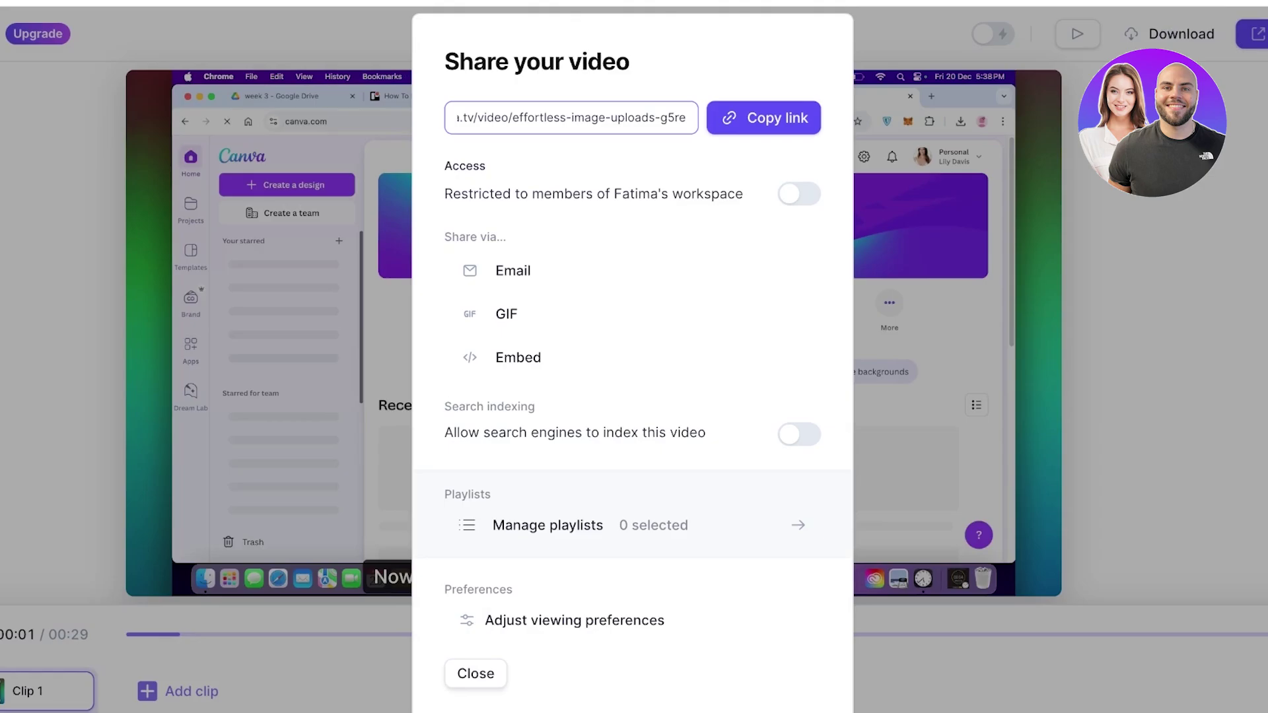
left_click(574, 620)
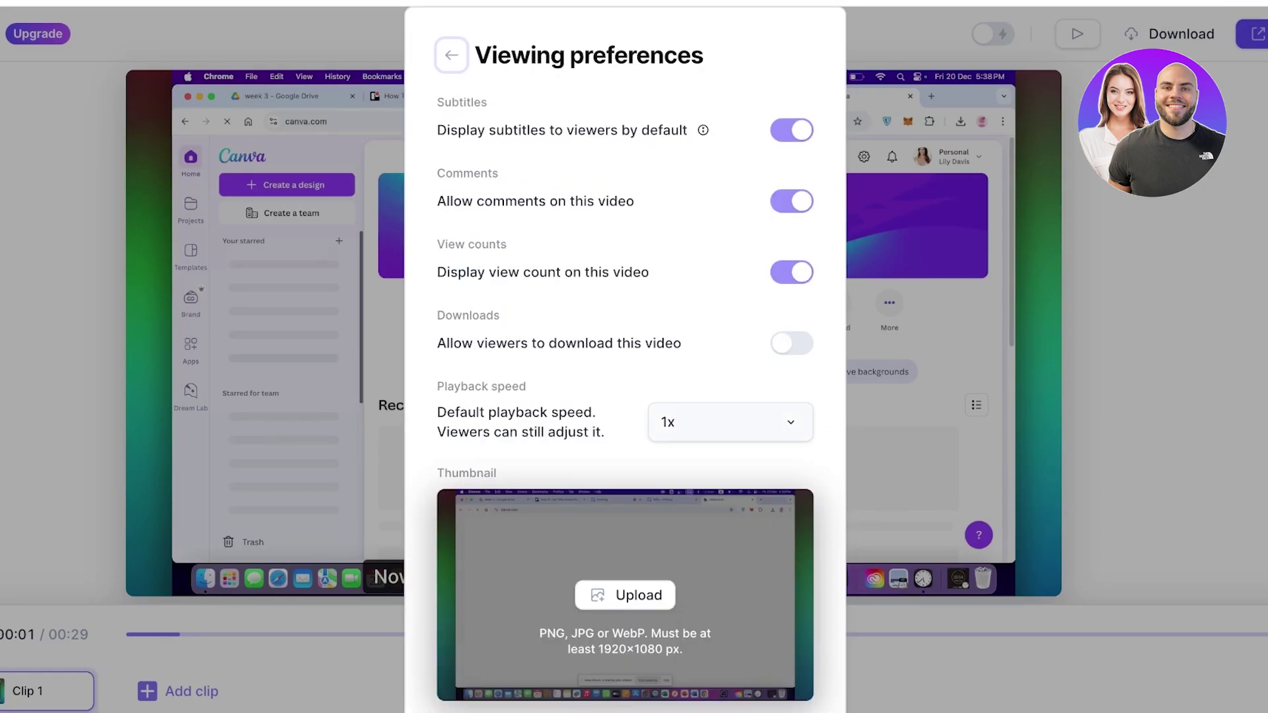
key("Escape")
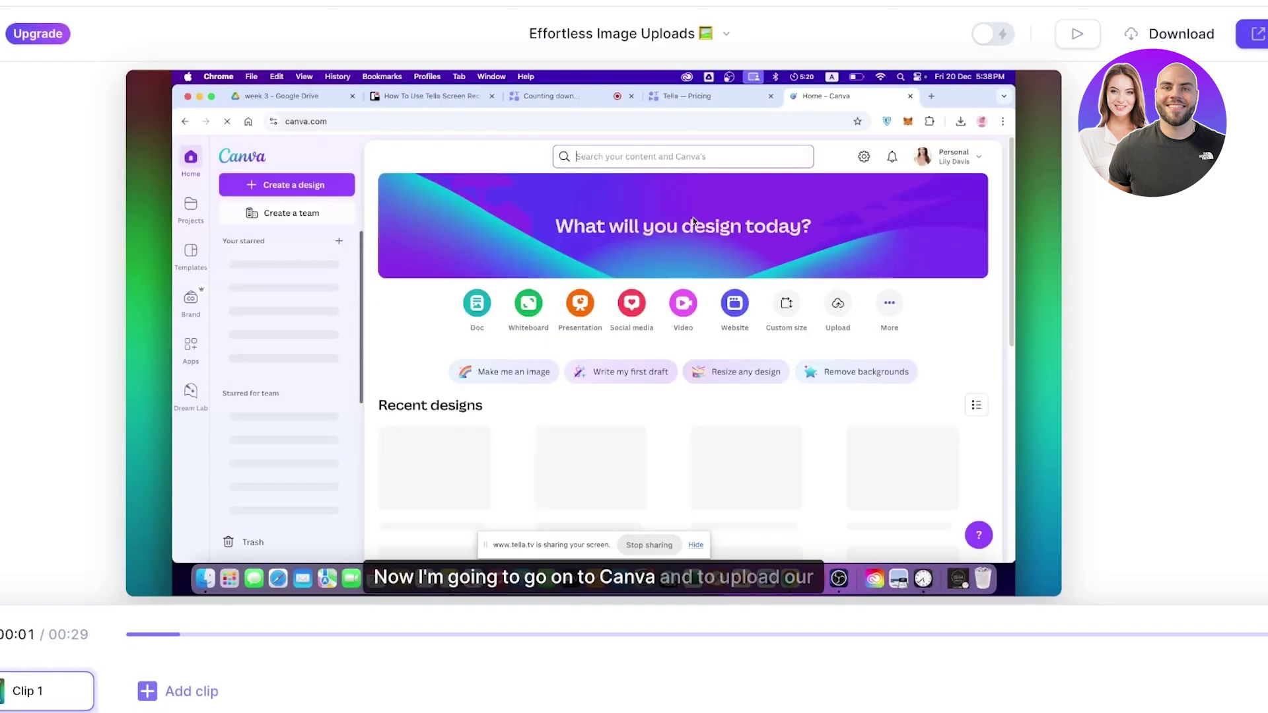
Open the video's download options, review the file types and subtitle choices, and keep Video (.mp4) with Burned in subtitles.
left_click(1116, 34)
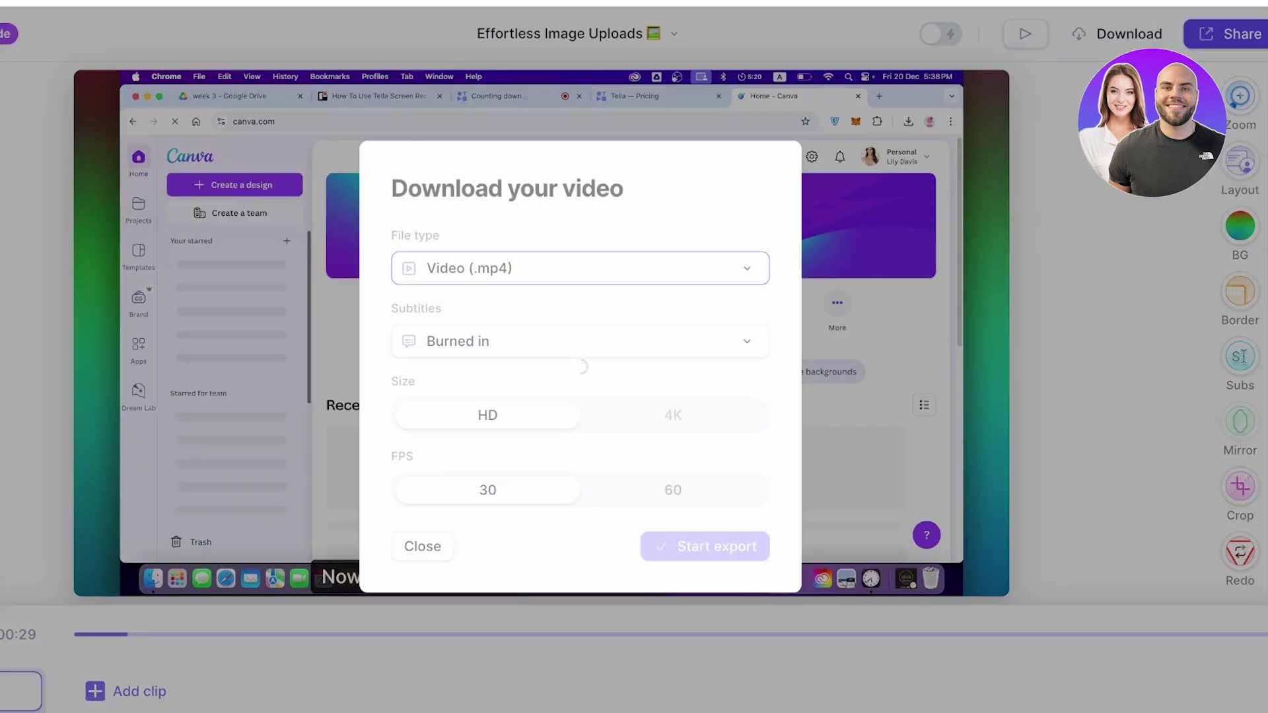
left_click(579, 269)
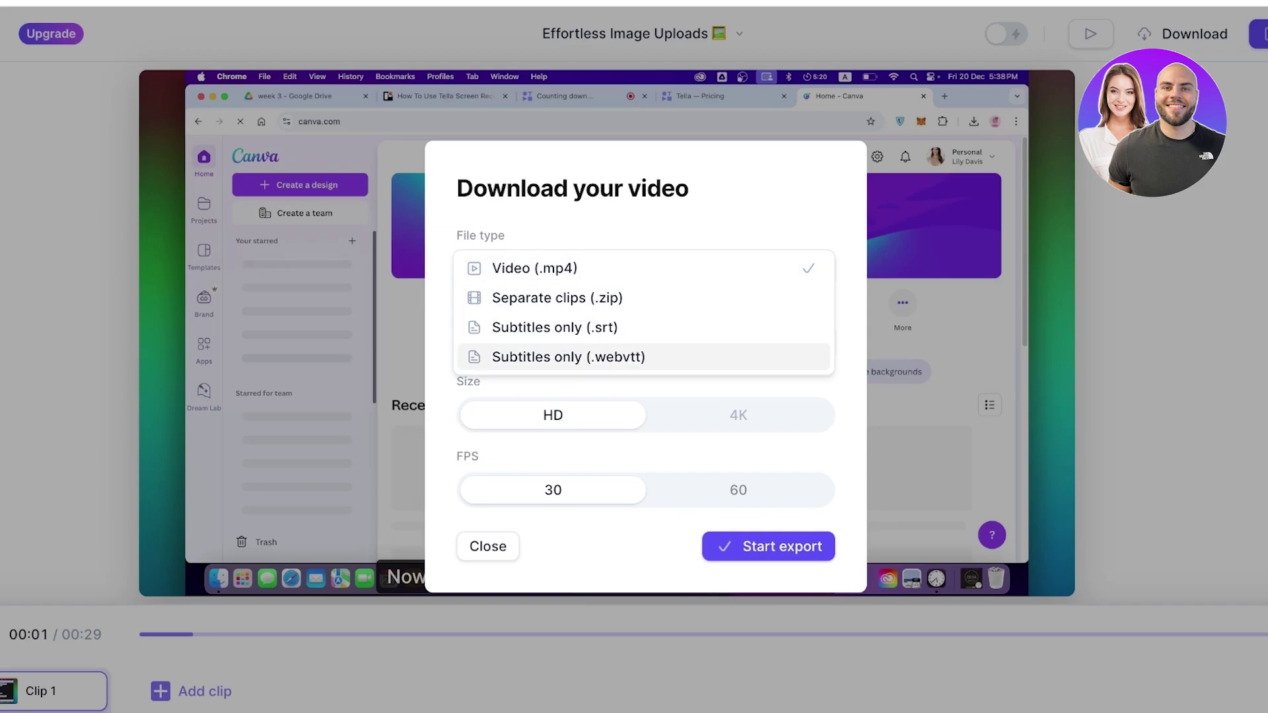
left_click(760, 214)
left_click(646, 341)
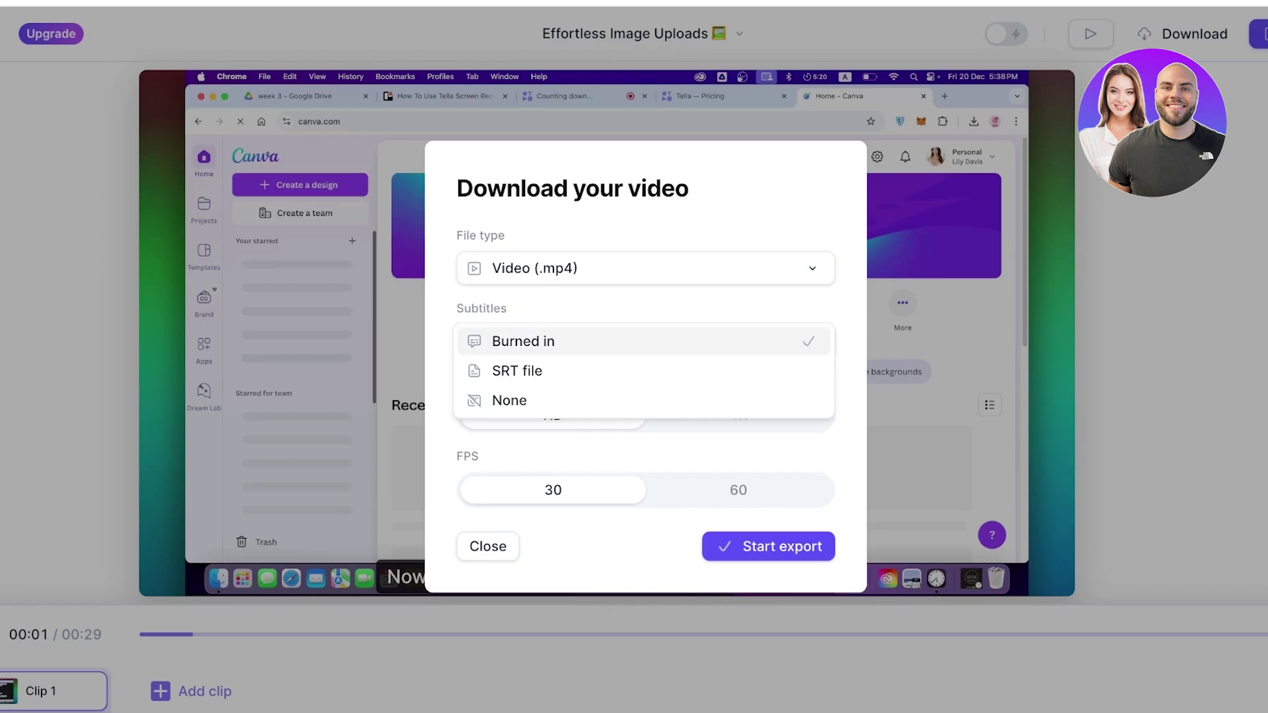
key("Down")
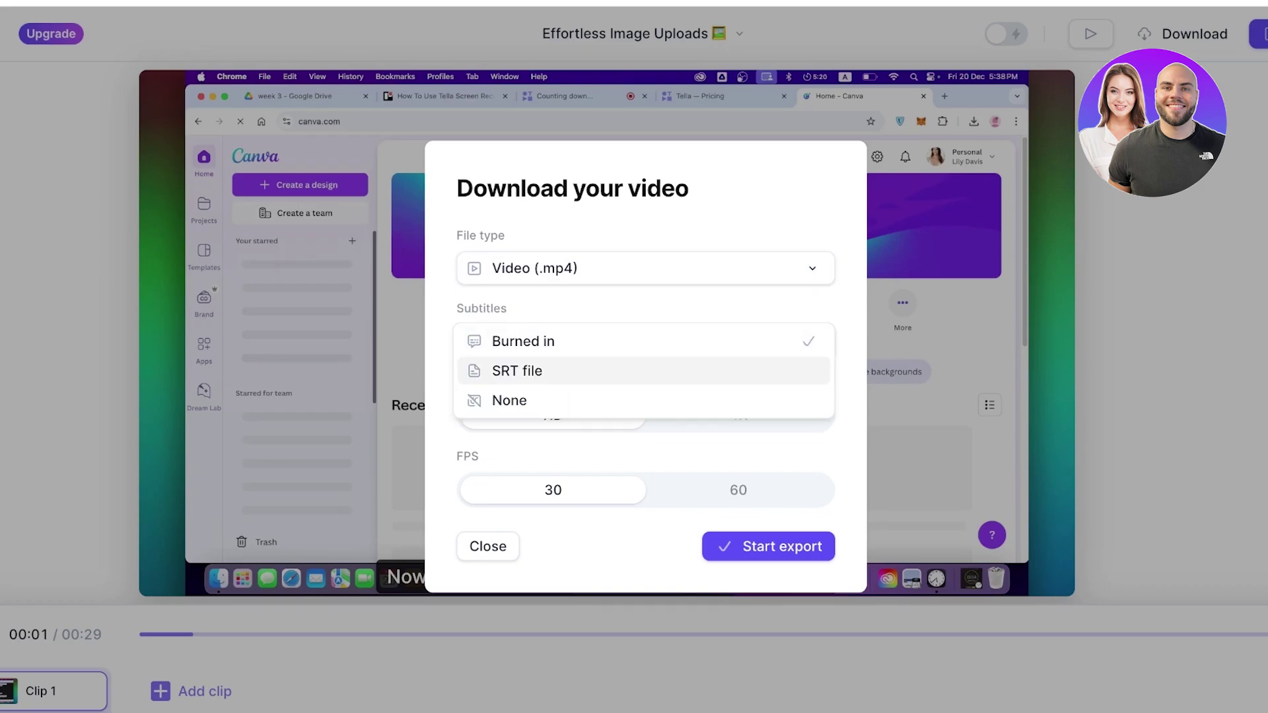
key("Down")
key("Down")
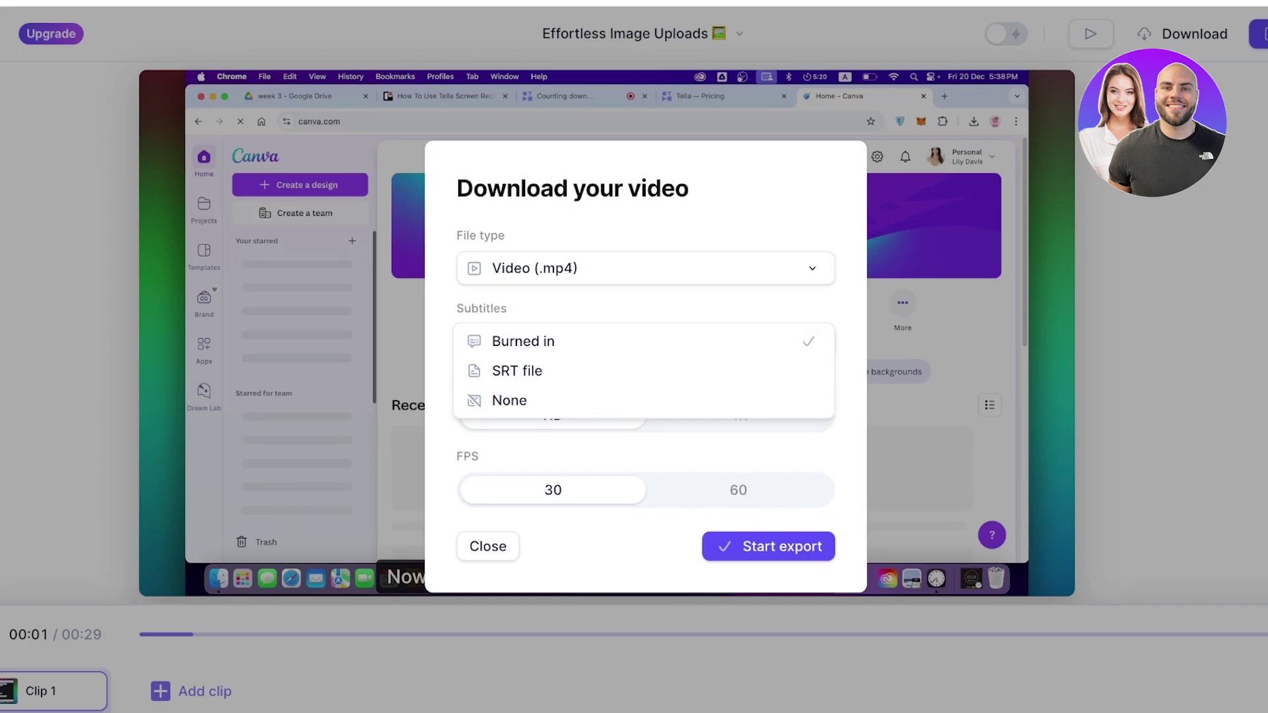
key("Escape")
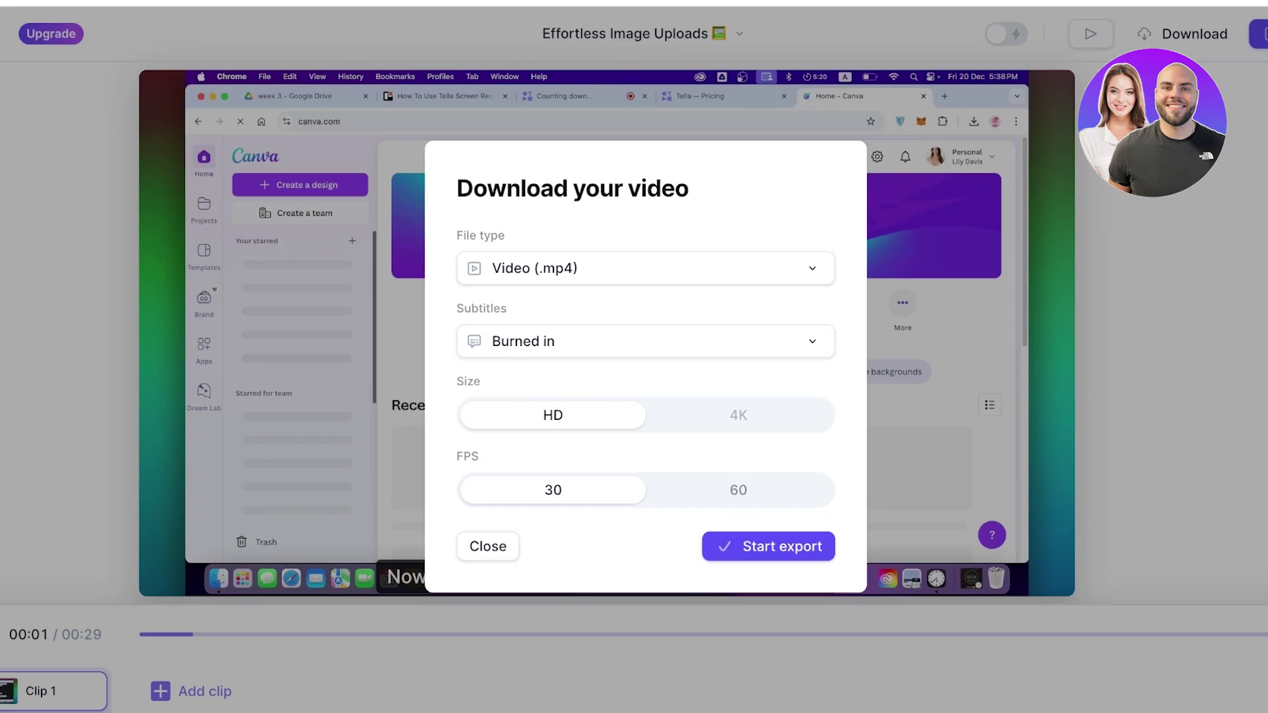
Try 60 FPS, set the frame rate back to 30 FPS, and start the HD export, closing its progress message.
mouse_move(738, 415)
left_click(738, 490)
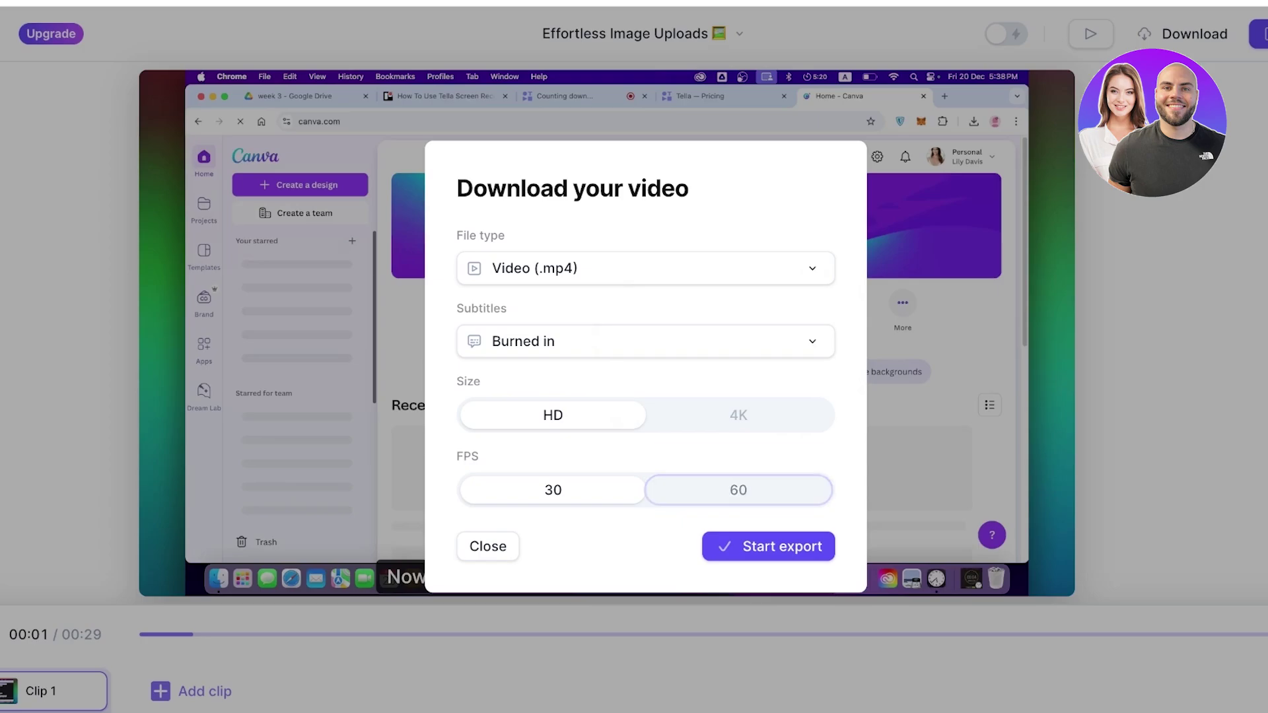
left_click(553, 490)
left_click(768, 546)
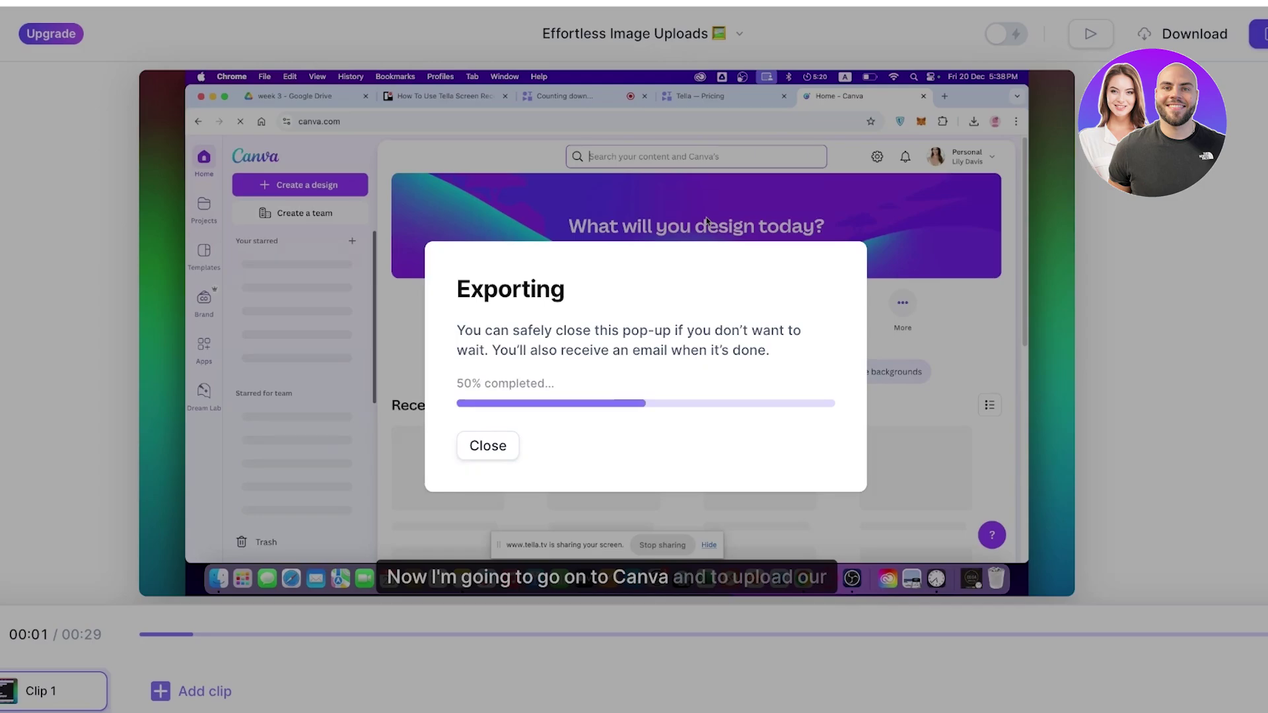
key("Escape")
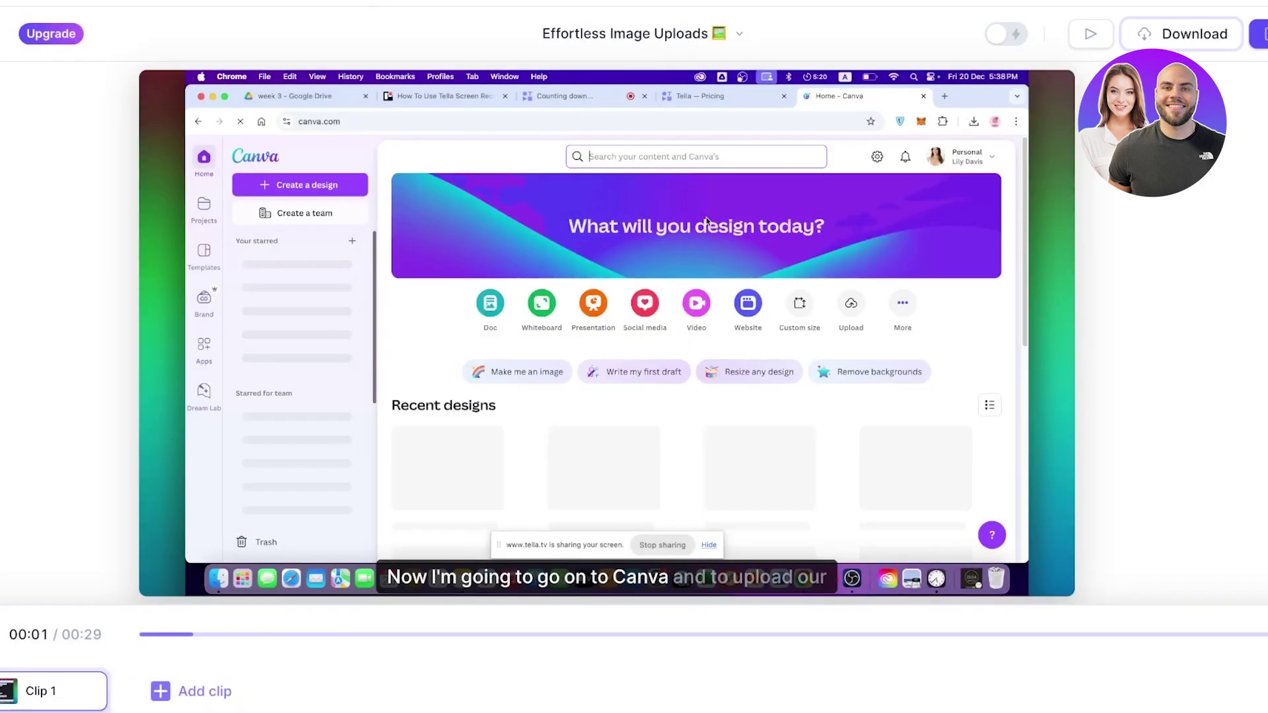
Leave the editor for the workspace's video area and look over its Welcome page.
left_click(31, 34)
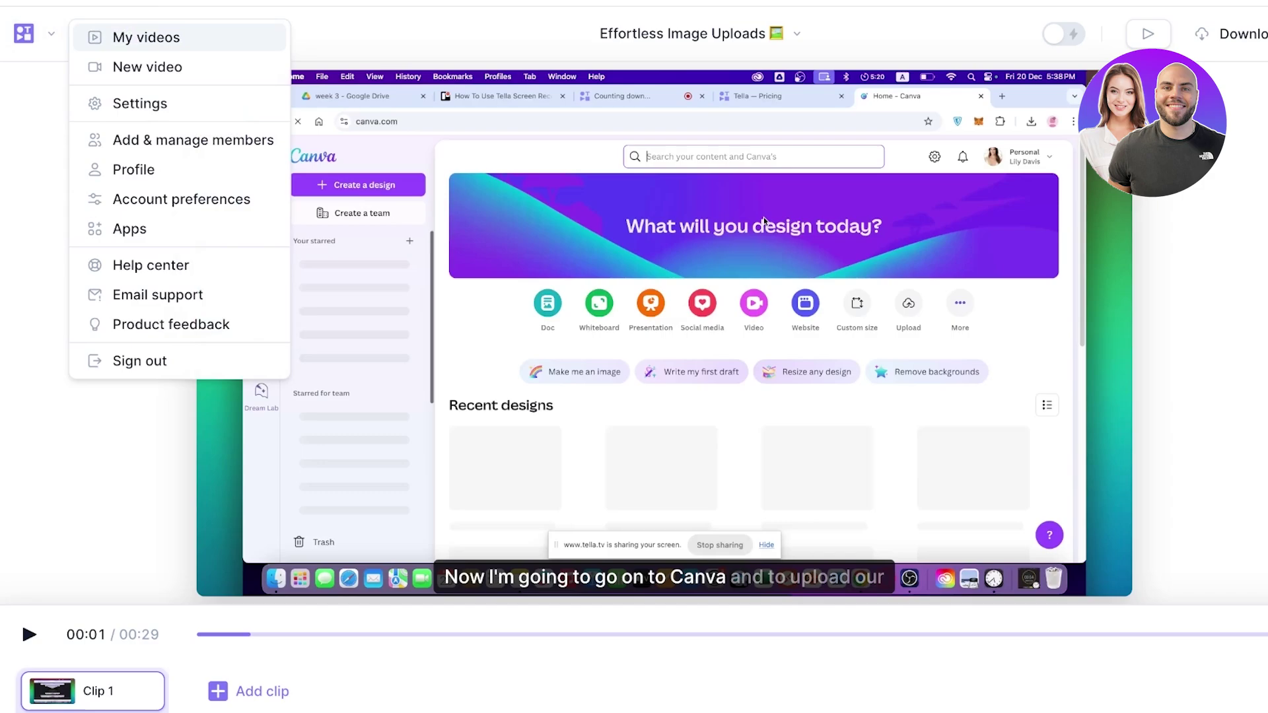
left_click(146, 38)
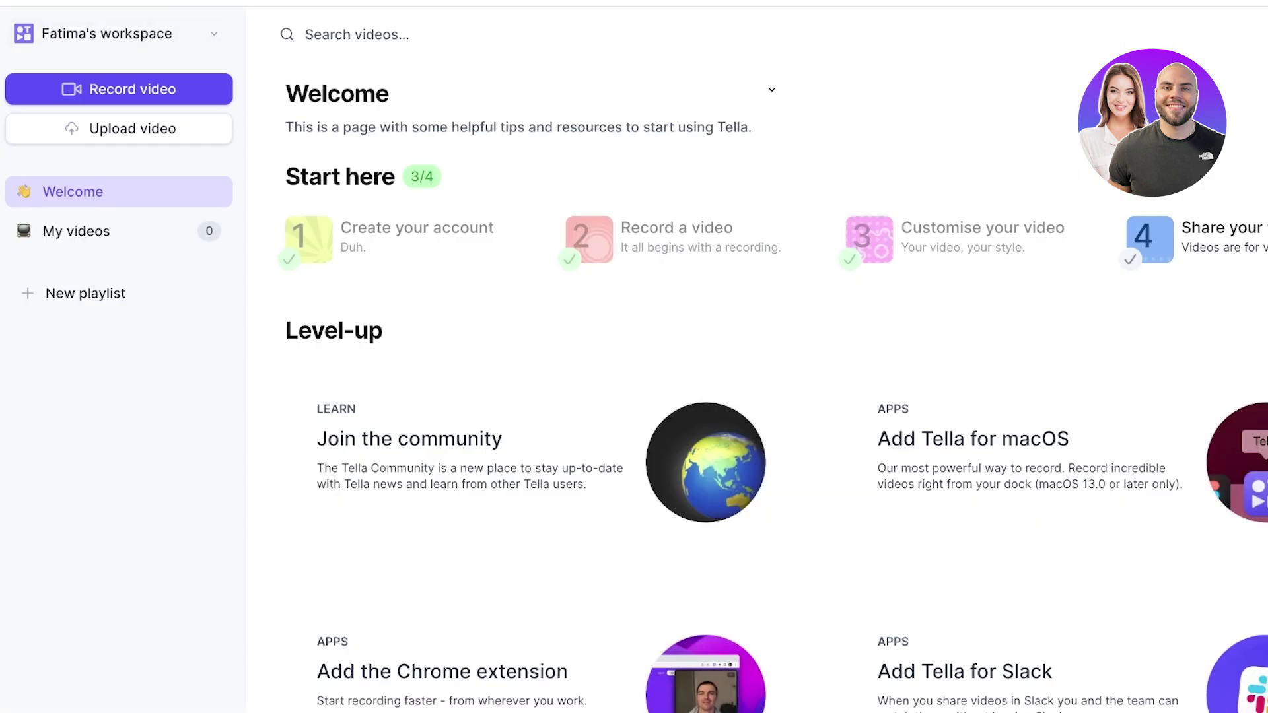
scroll(707, 277, "down", 1)
scroll(707, 277, "up", 1)
View the account's profile settings, return to the workspace's Welcome page, and open the profile settings again.
left_click(212, 34)
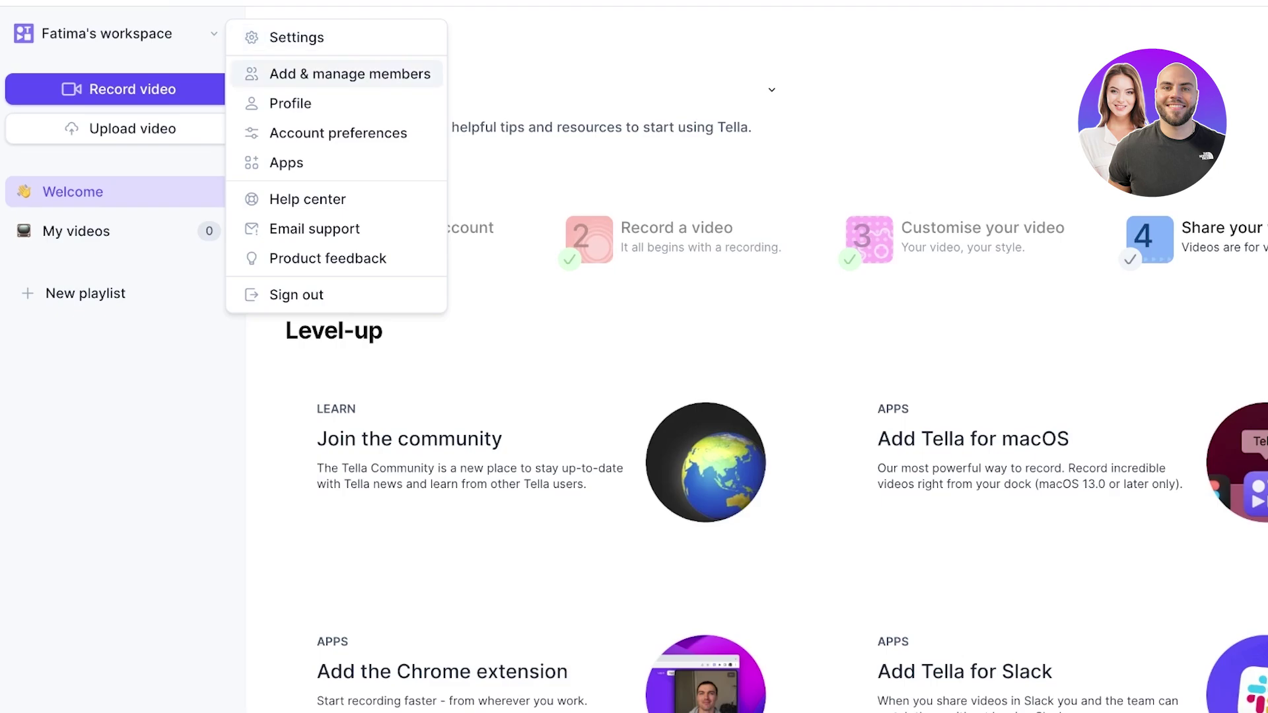
left_click(290, 104)
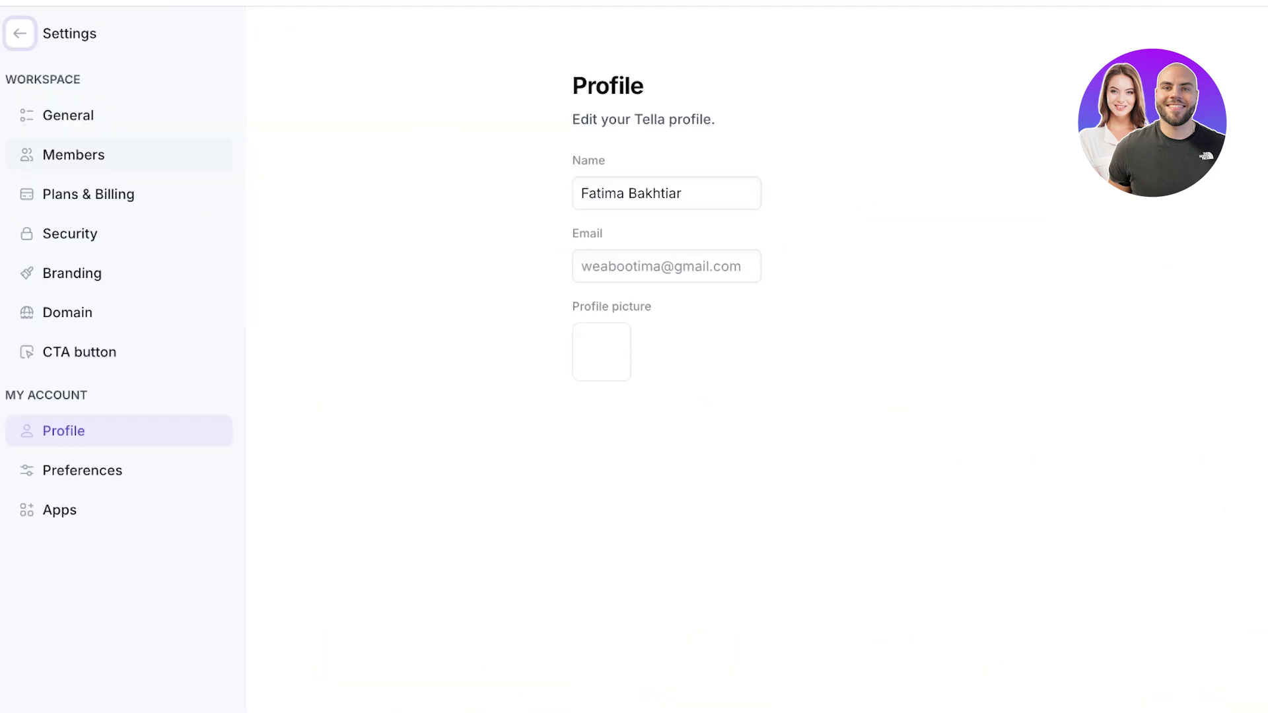
left_click(20, 33)
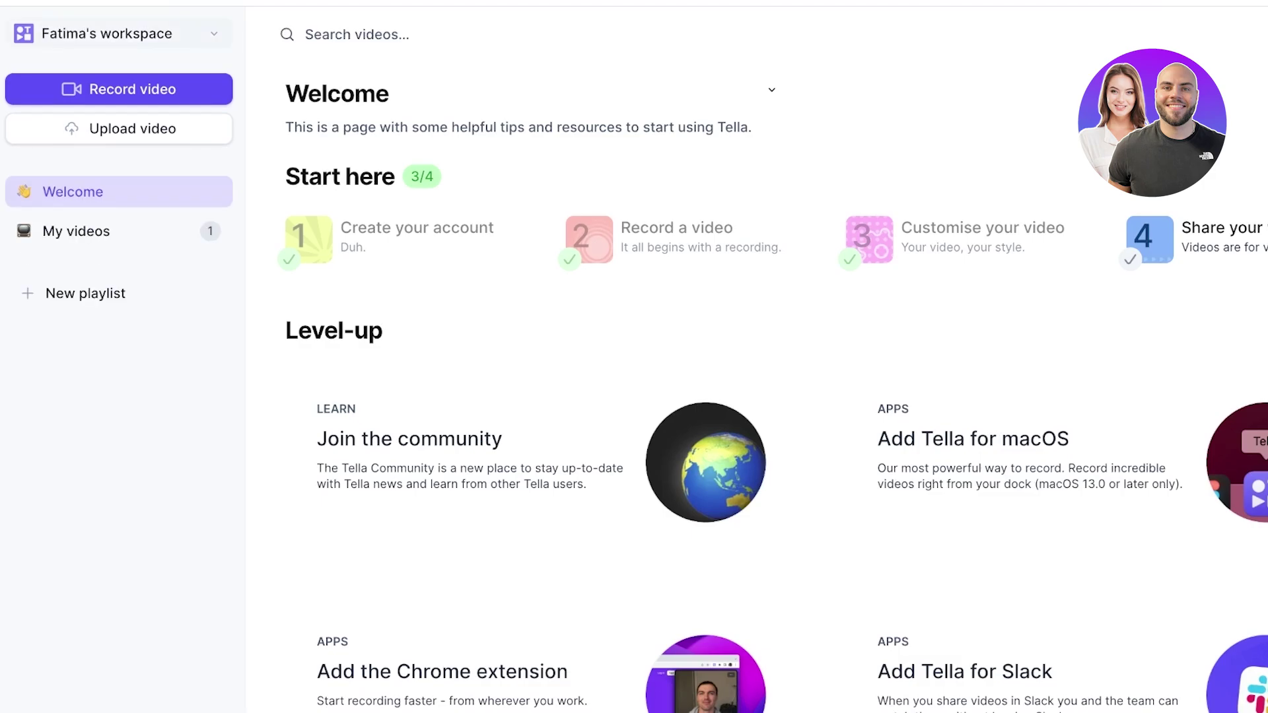
left_click(132, 34)
left_click(290, 103)
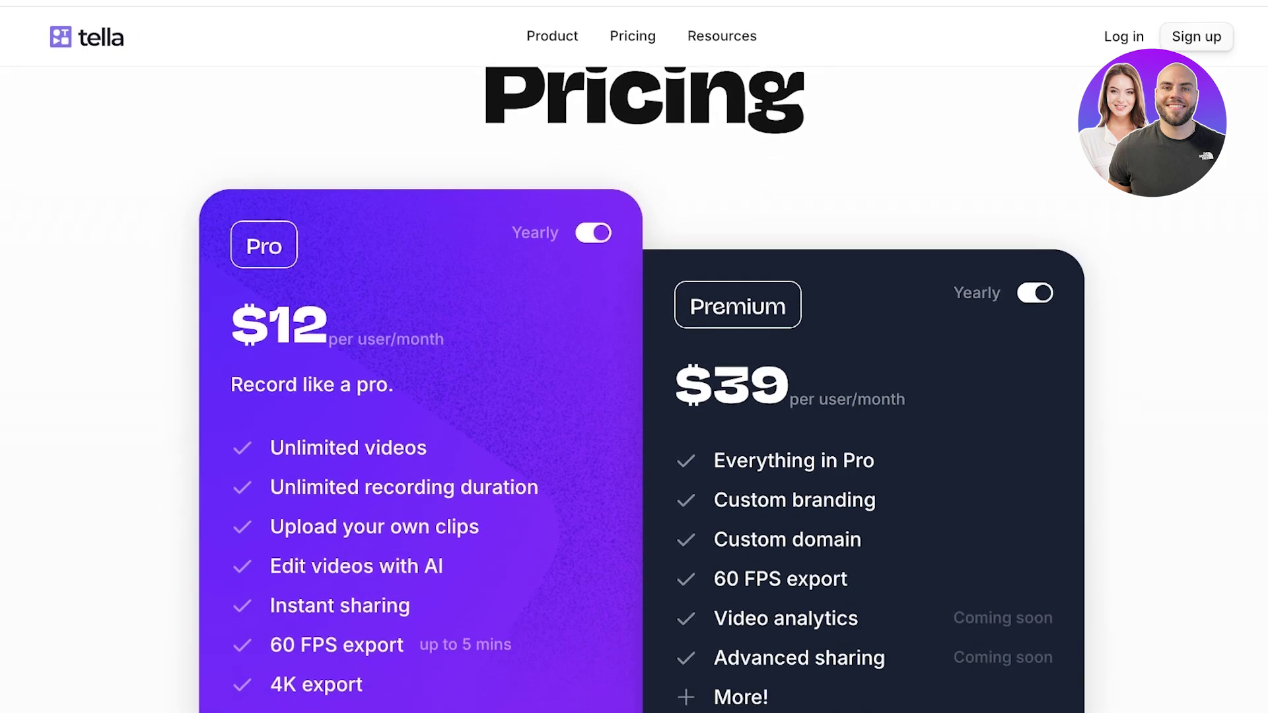
Switch the Pro and Premium plans on the pricing page to monthly billing and compare their prices and features.
left_click(593, 233)
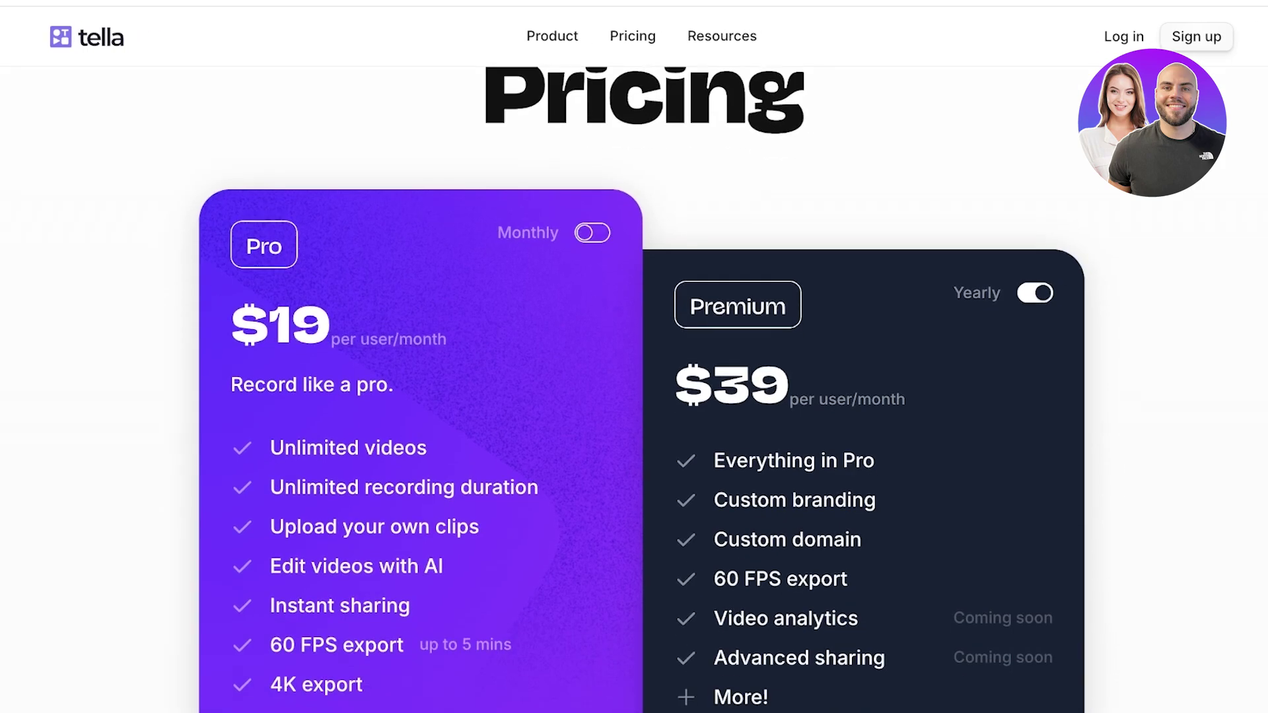
left_click(1035, 292)
scroll(1035, 292, "down", 1)
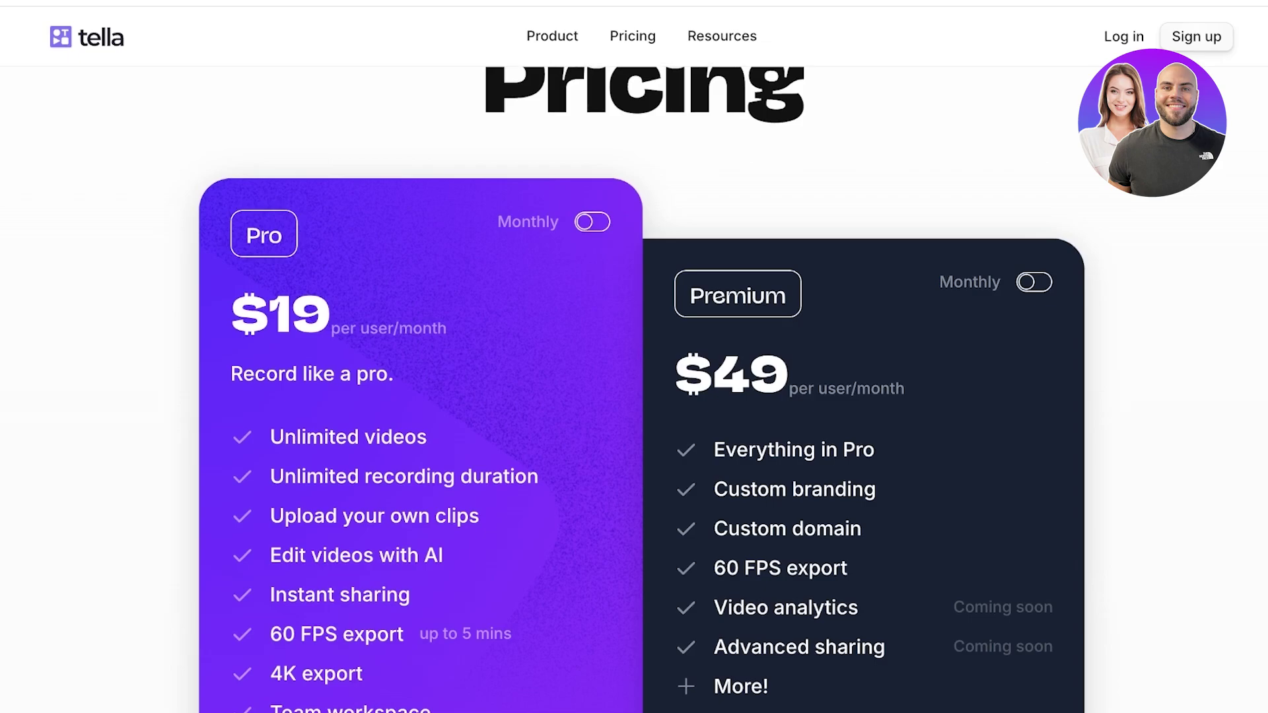
scroll(640, 390, "down", 1)
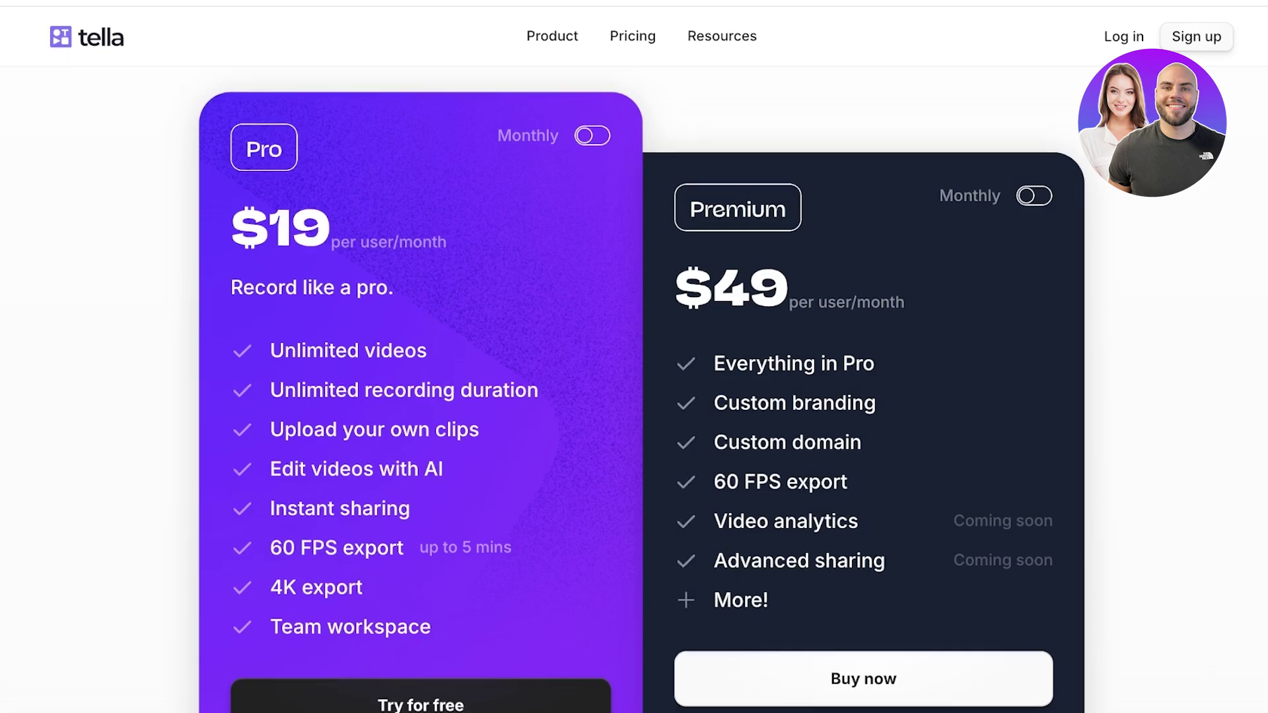
scroll(636, 390, "down", 1)
Read through the user testimonials and FAQ further down the pricing page, and go back up to the first testimonials.
scroll(637, 389, "down", 10)
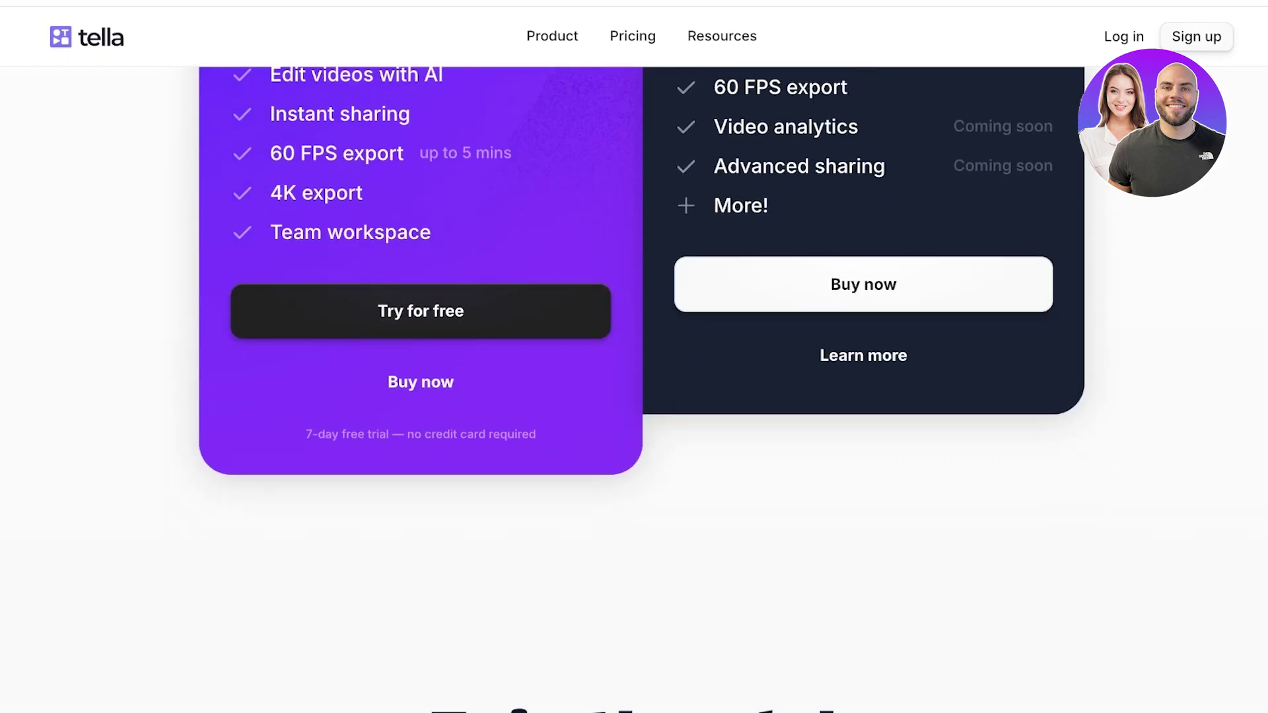
scroll(637, 389, "down", 10)
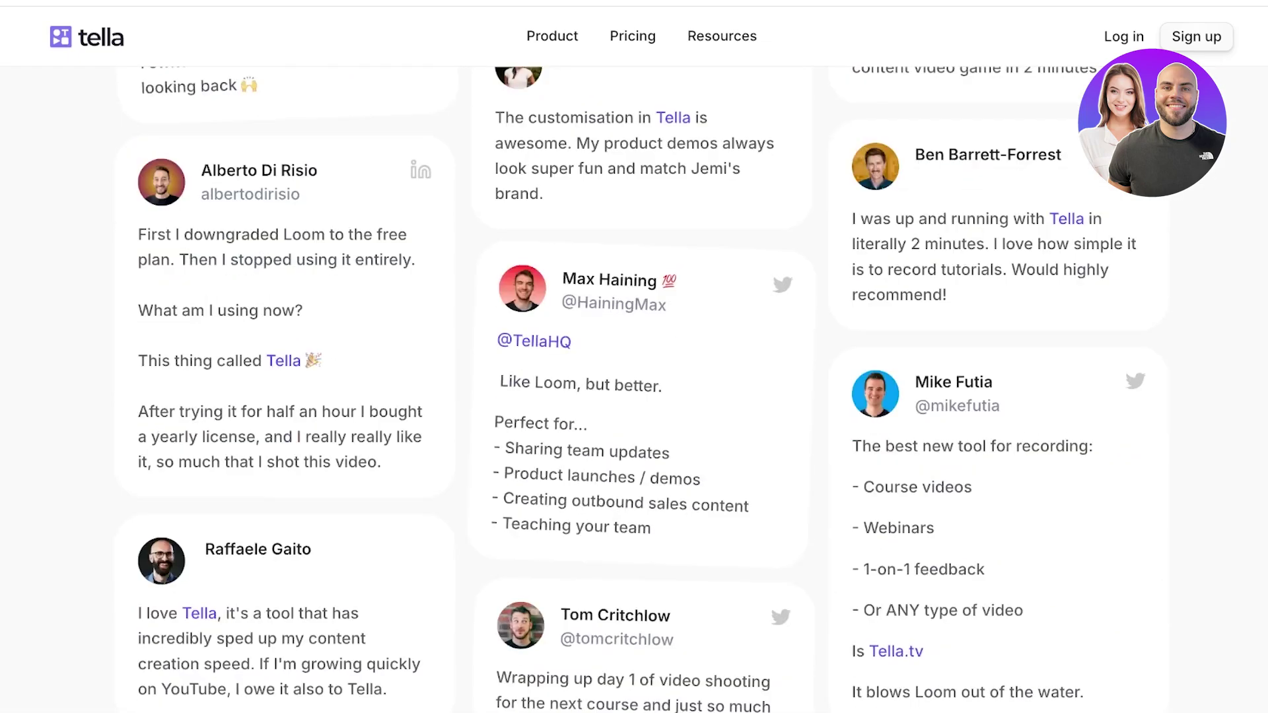
scroll(637, 389, "down", 20)
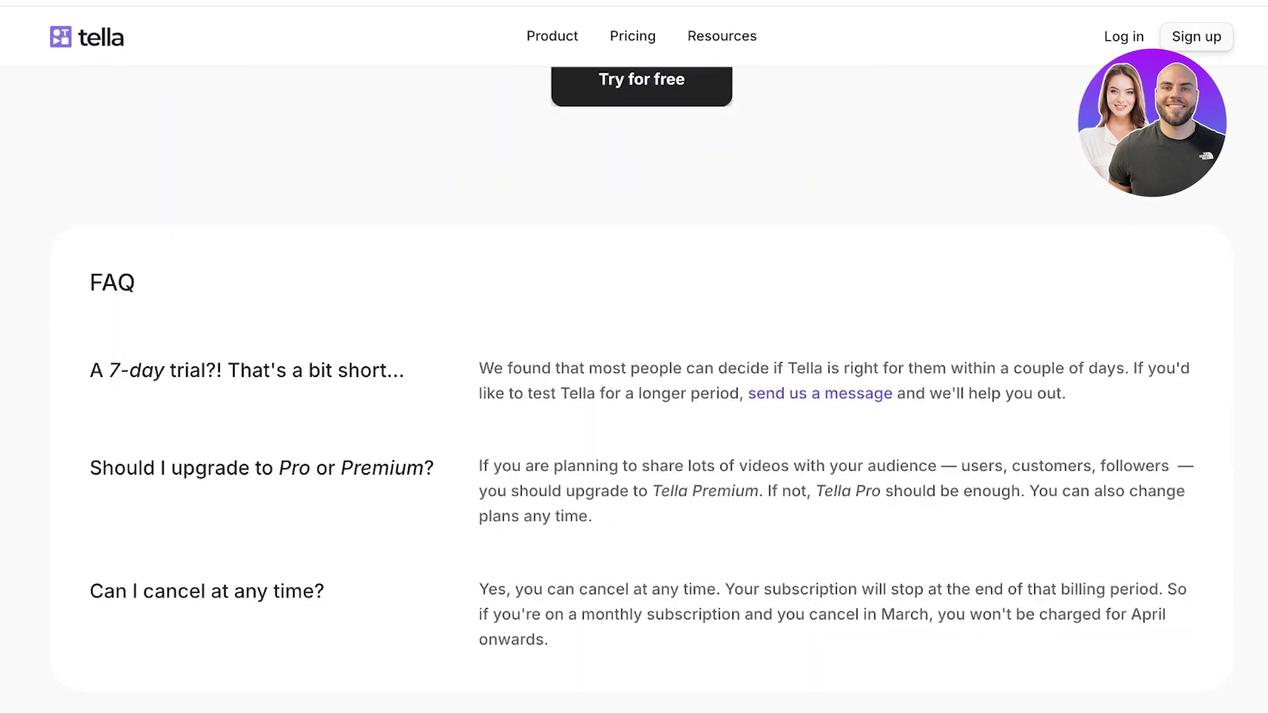
scroll(637, 390, "up", 9)
scroll(637, 390, "up", 20)
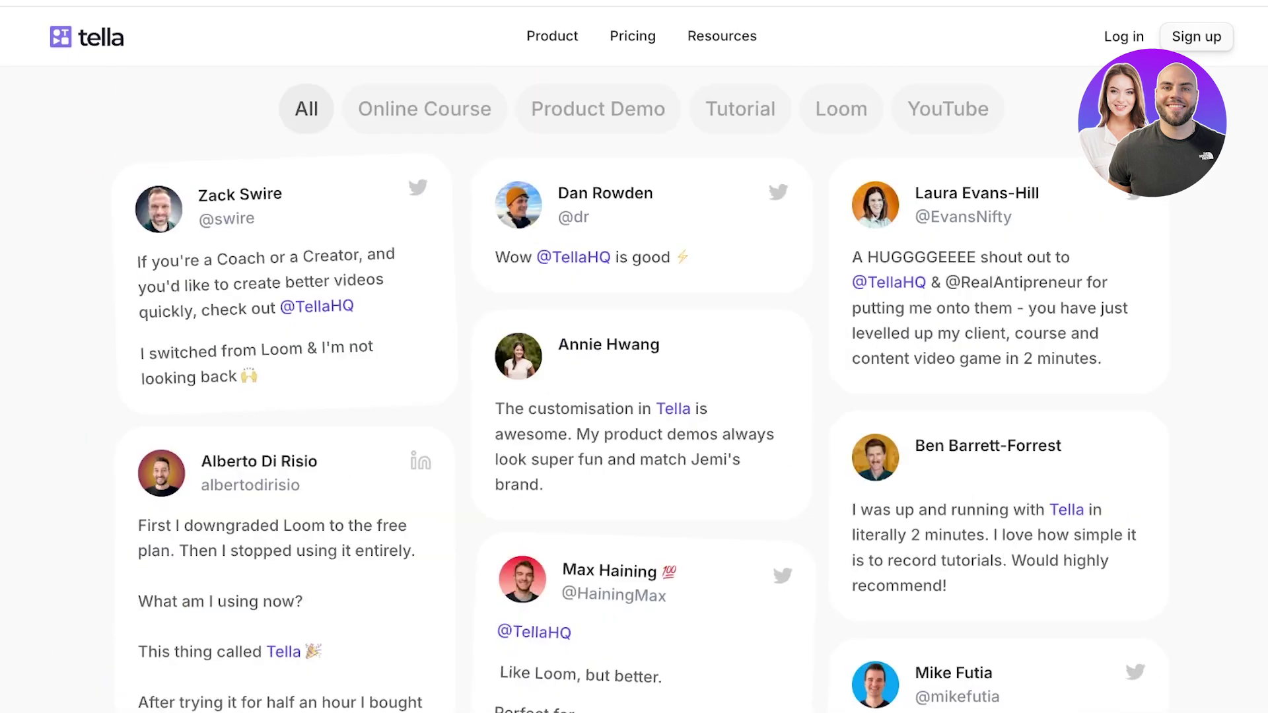